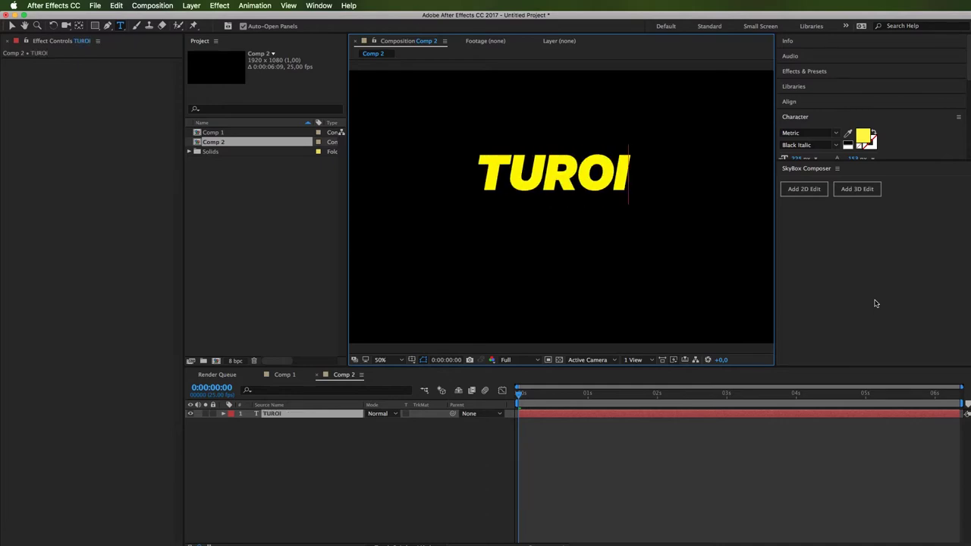
# Complete the title text so it reads TUTORIAL and center it horizontally and vertically in the composition.
pyautogui.write('RIAL')
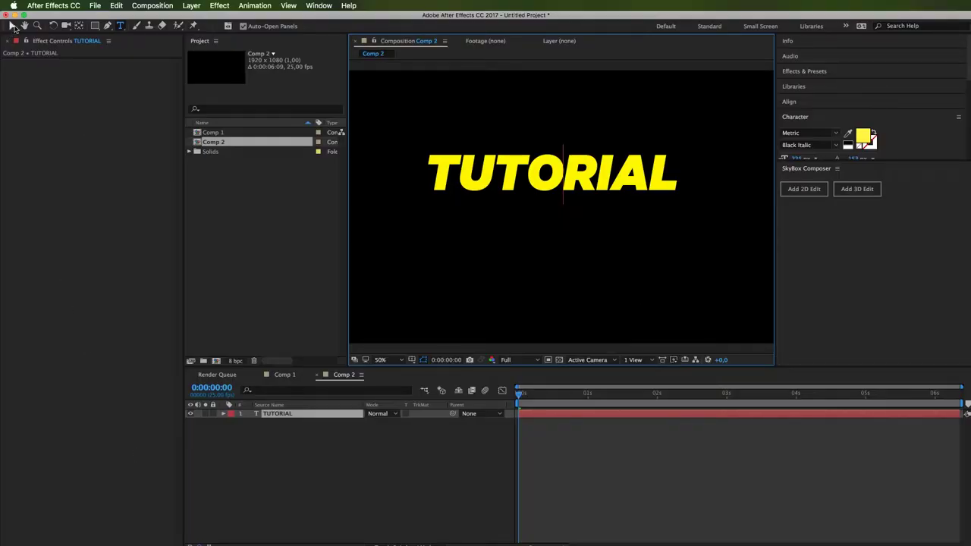
pyautogui.click(12, 25)
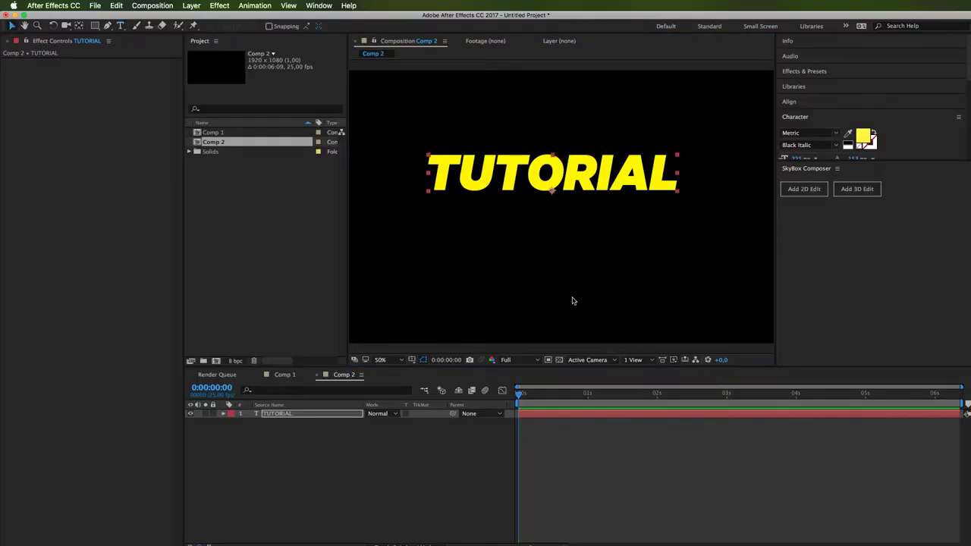
pyautogui.scroll(-1, 600, 258)
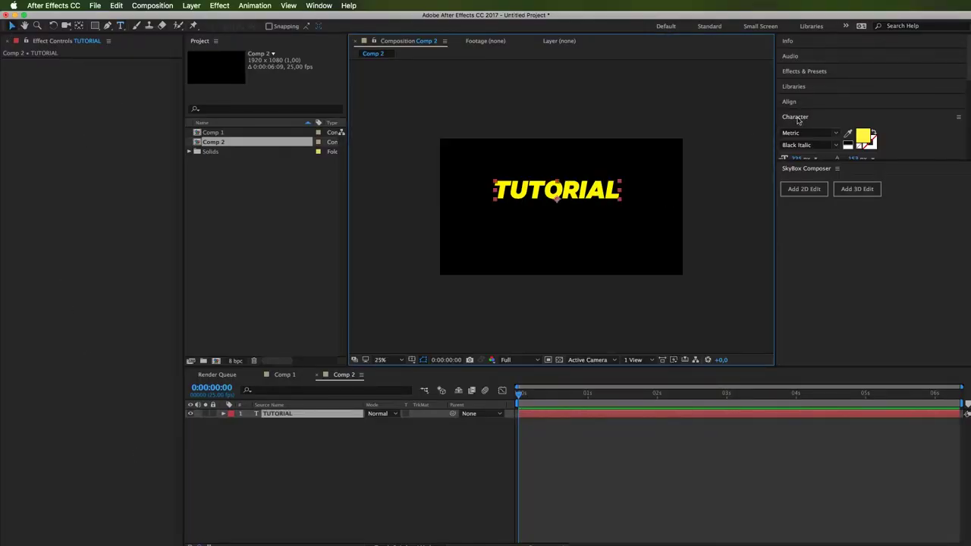
pyautogui.click(824, 104)
pyautogui.click(804, 127)
pyautogui.click(855, 127)
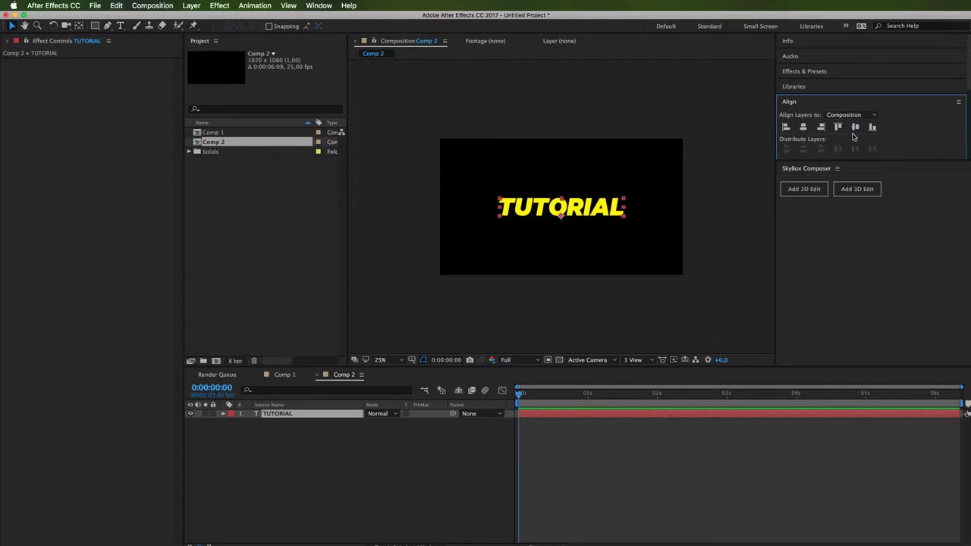
pyautogui.press('.')
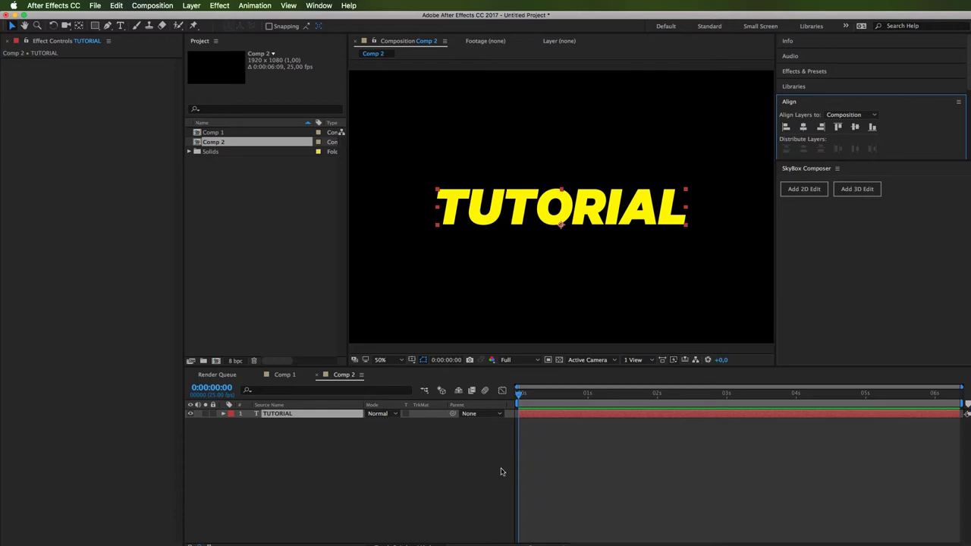
# Create a new solid layer named e3d in Comp 2.
pyautogui.click(384, 483)
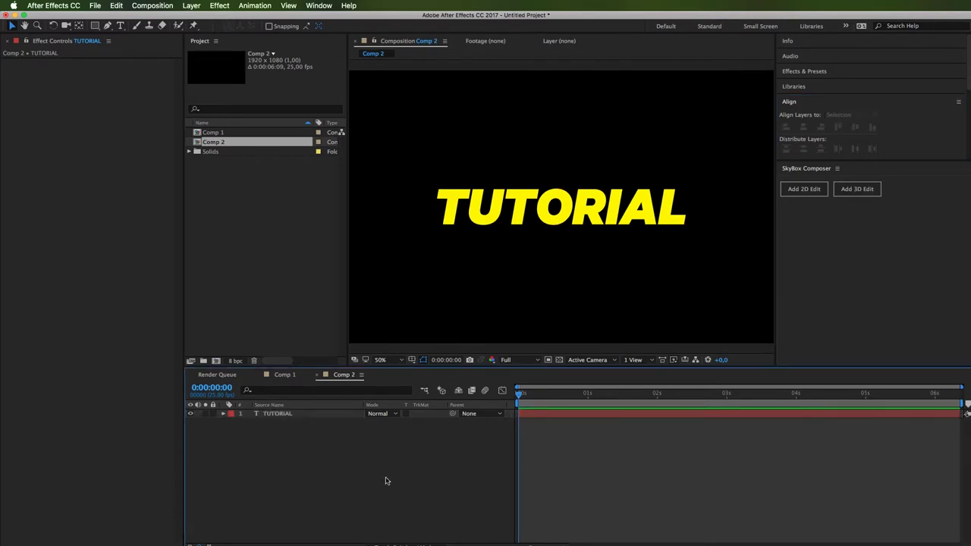
pyautogui.press('super+a')
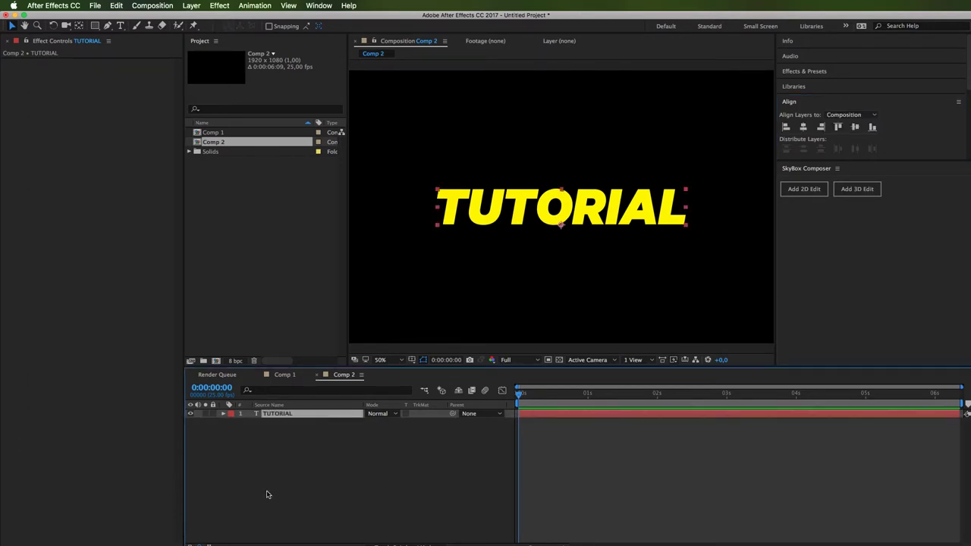
pyautogui.rightClick(302, 440)
pyautogui.moveTo(323, 447)
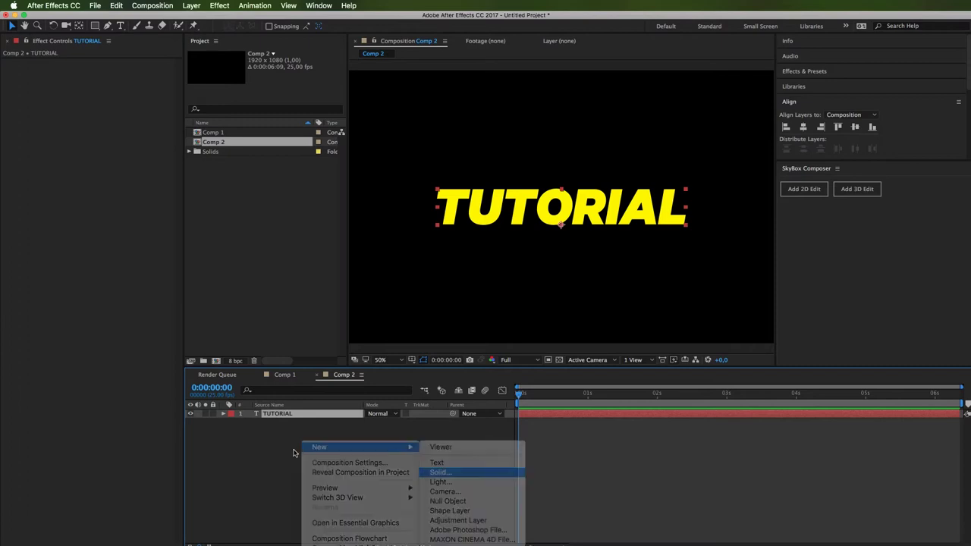
pyautogui.press('Return')
pyautogui.write('e3d')
pyautogui.press('Return')
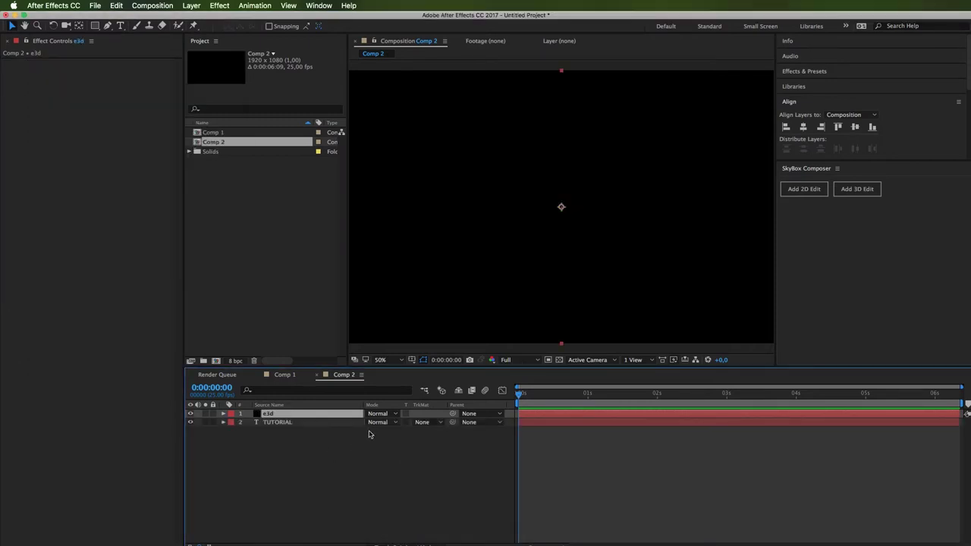
# Apply the Video Copilot Element effect to the e3d solid.
pyautogui.click(219, 6)
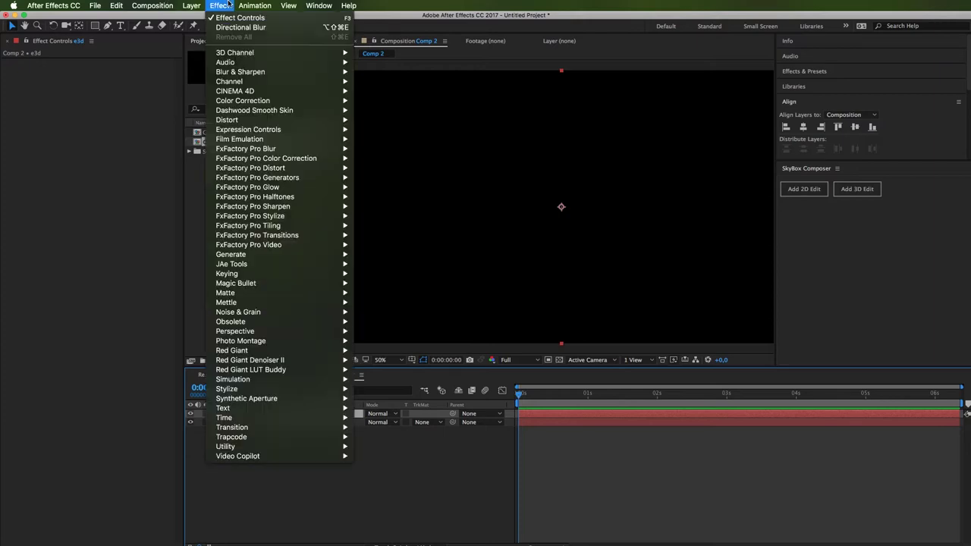
pyautogui.moveTo(277, 457)
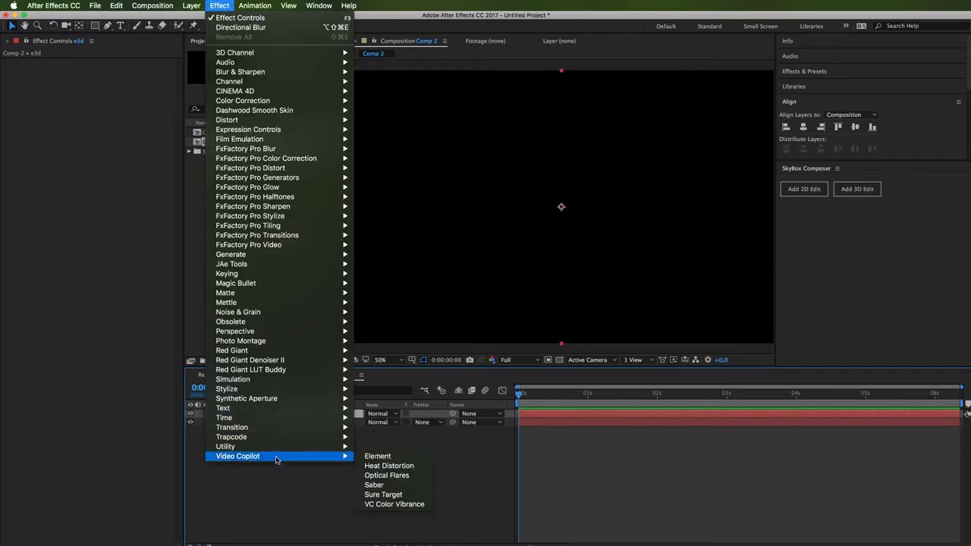
pyautogui.click(405, 458)
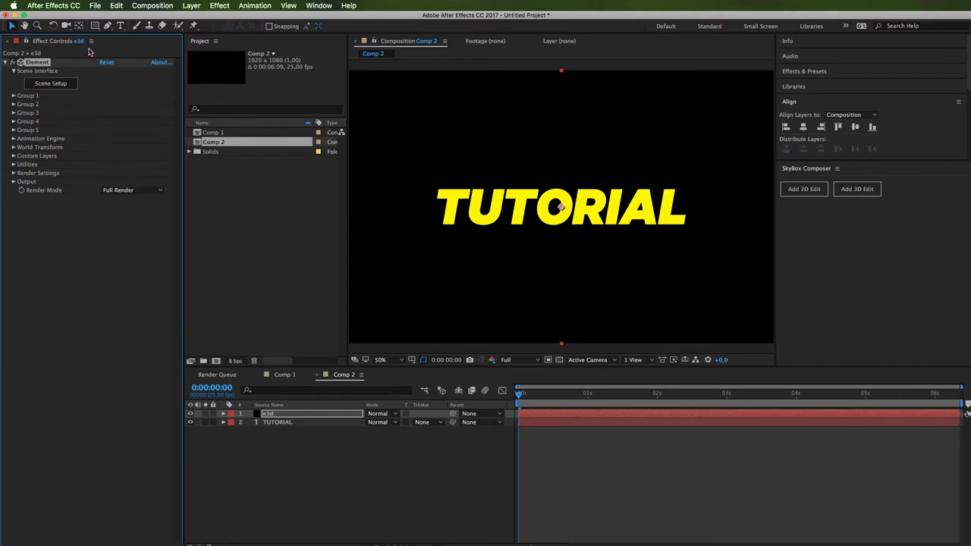
# Assign the TUTORIAL text layer to Path Layer 1 in Element's Custom Text and Masks settings.
pyautogui.click(13, 140)
pyautogui.click(13, 140)
pyautogui.click(13, 156)
pyautogui.click(22, 165)
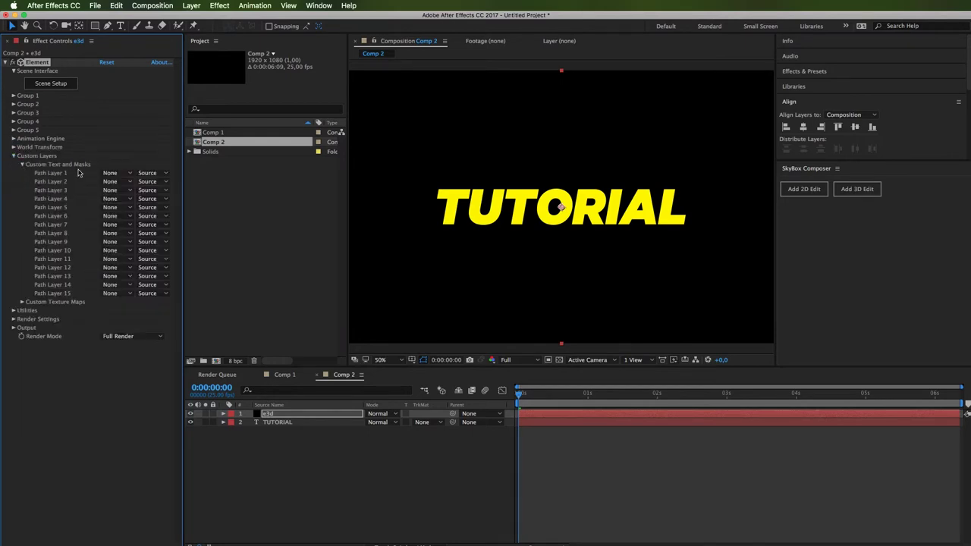
pyautogui.click(116, 174)
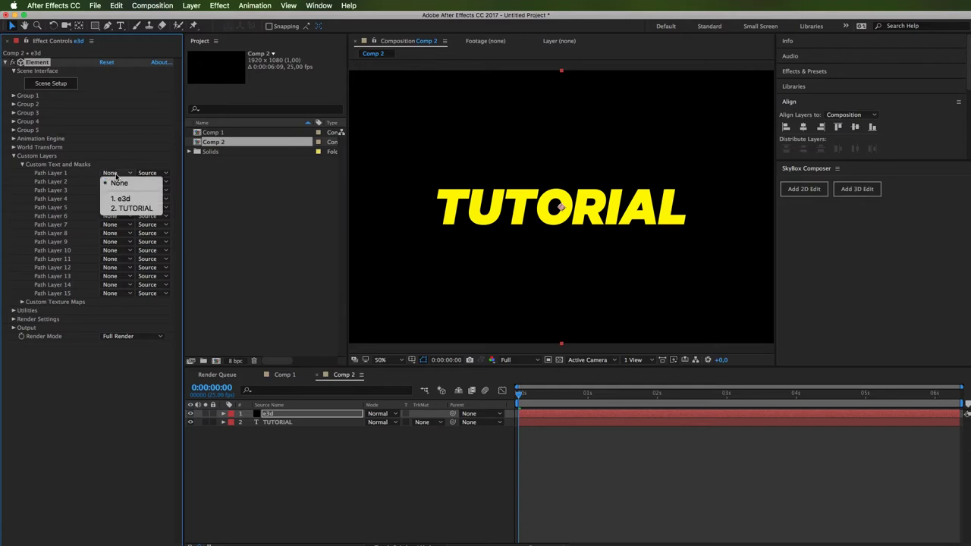
pyautogui.click(132, 208)
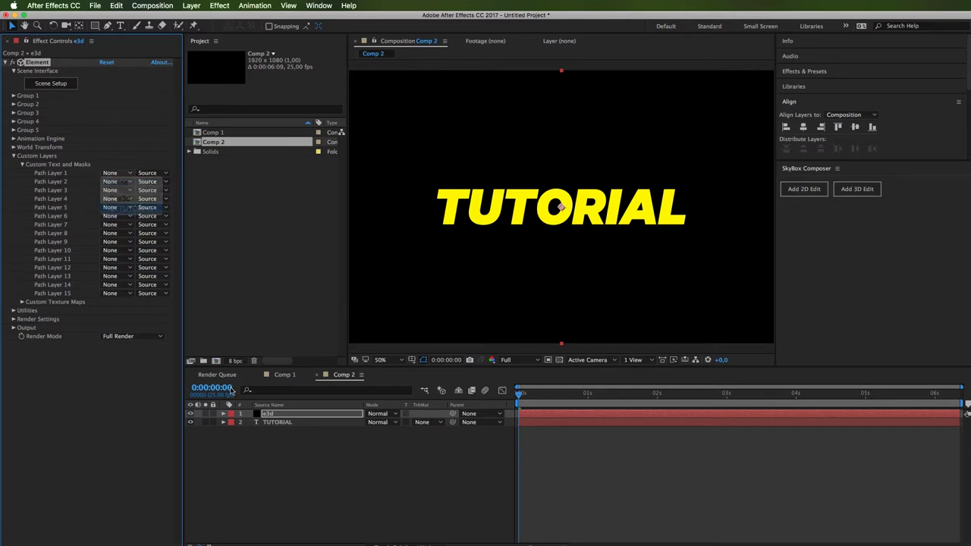
# Open Element's Scene Setup for the e3d layer and extrude the TUTORIAL text into a 3D model.
pyautogui.click(277, 423)
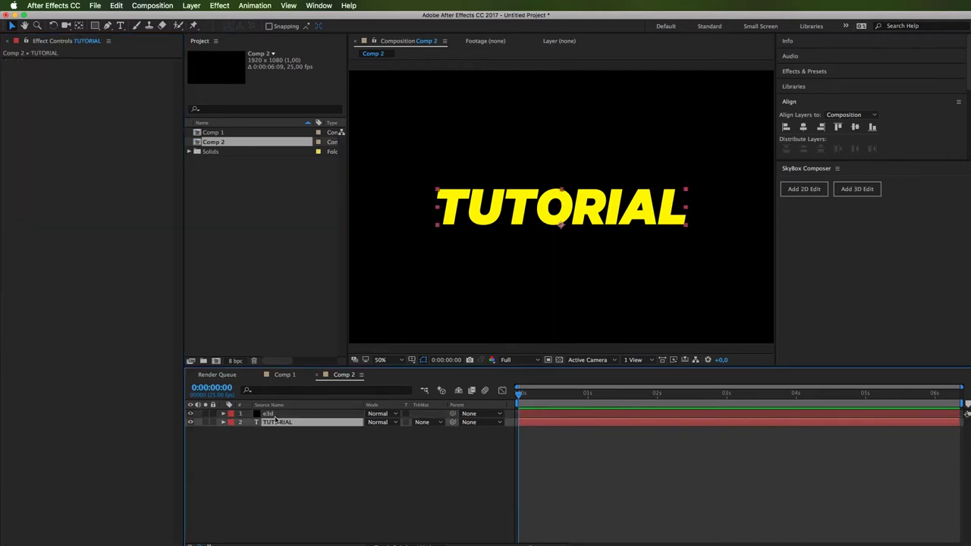
pyautogui.click(275, 415)
pyautogui.click(58, 85)
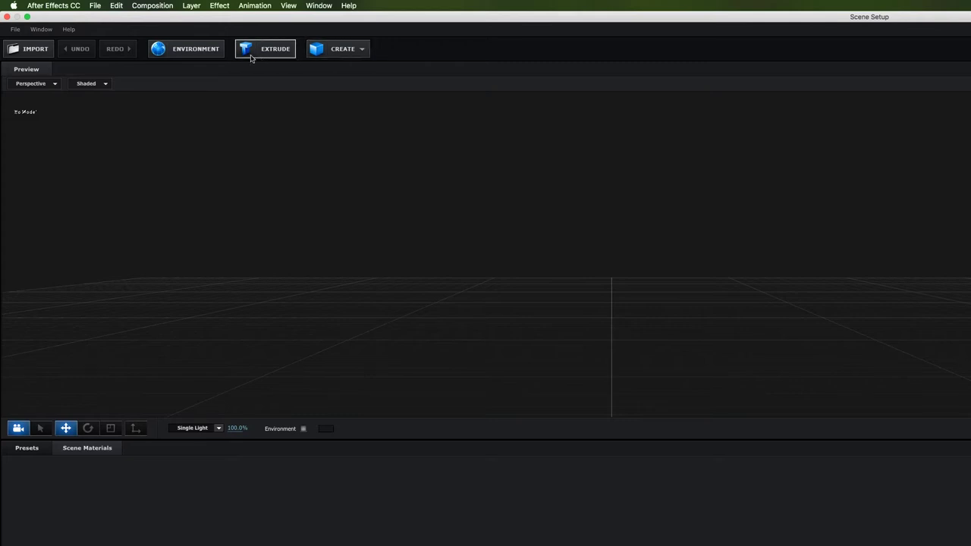
pyautogui.click(274, 48)
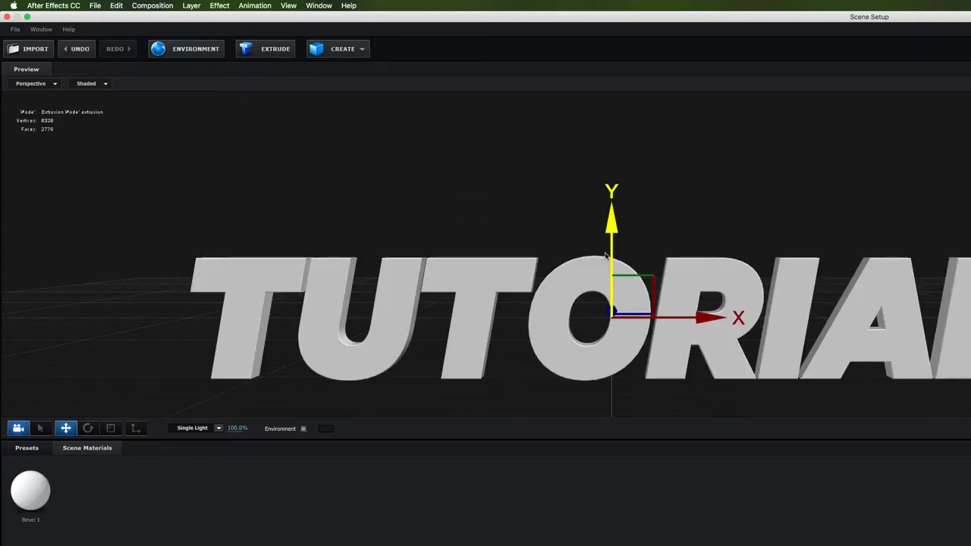
pyautogui.moveTo(626, 278); pyautogui.dragTo(625, 340)
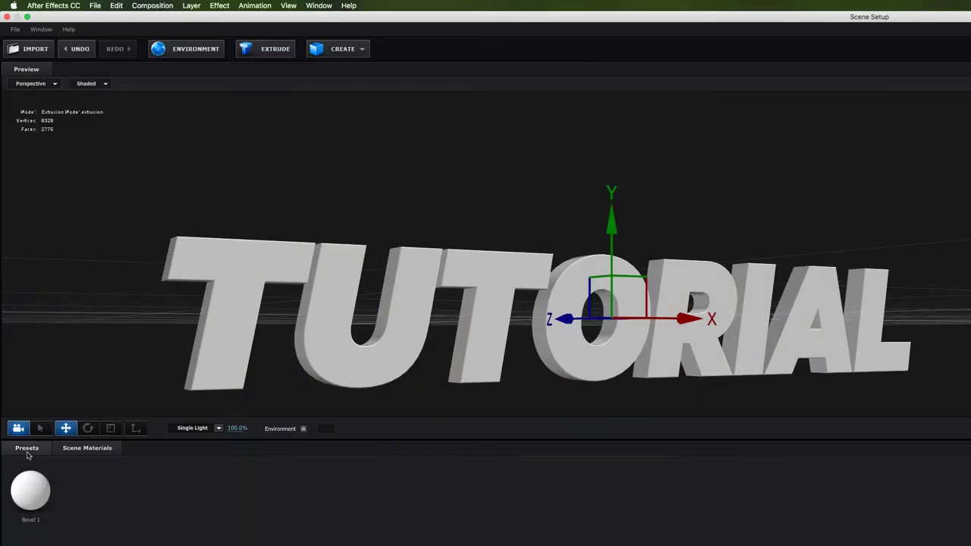
# Apply the Chrome material from the Physical presets to the extruded text model.
pyautogui.click(27, 449)
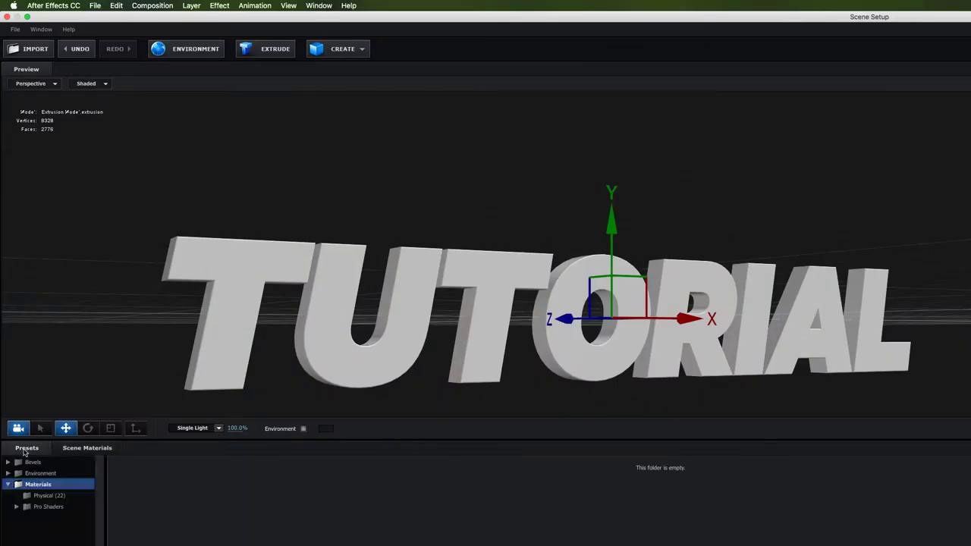
pyautogui.click(54, 497)
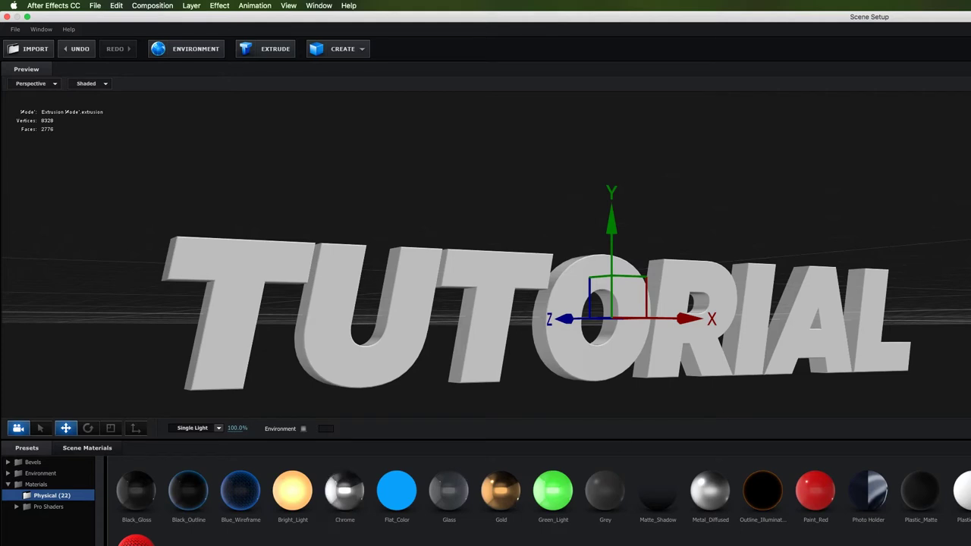
pyautogui.moveTo(967, 535); pyautogui.dragTo(920, 514)
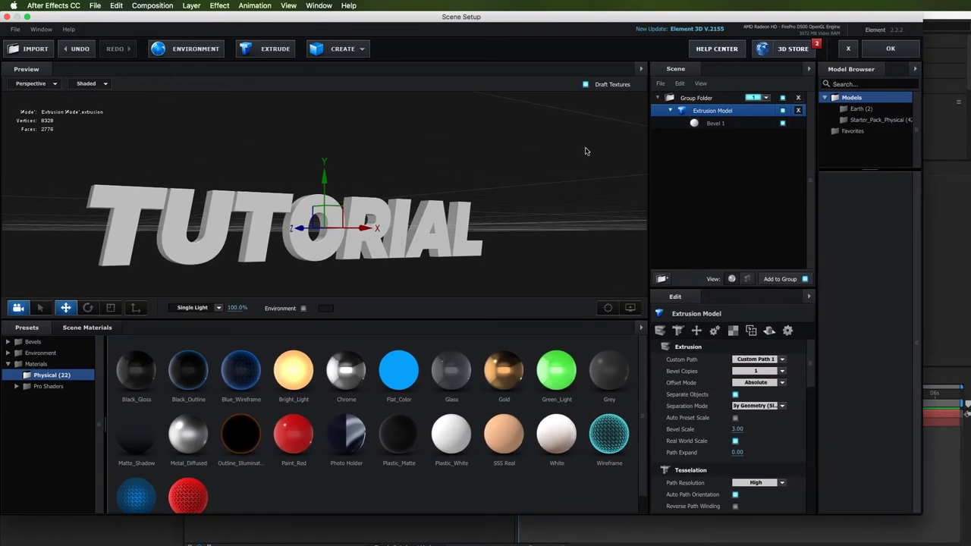
pyautogui.moveTo(334, 244); pyautogui.dragTo(539, 217)
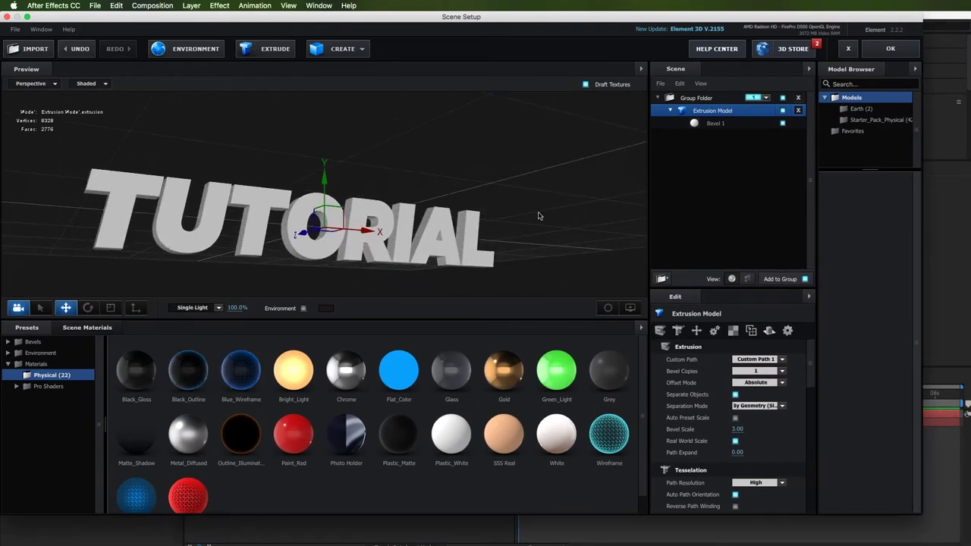
pyautogui.click(669, 113)
pyautogui.click(670, 113)
pyautogui.moveTo(350, 380); pyautogui.dragTo(704, 129)
pyautogui.moveTo(395, 239); pyautogui.dragTo(367, 208)
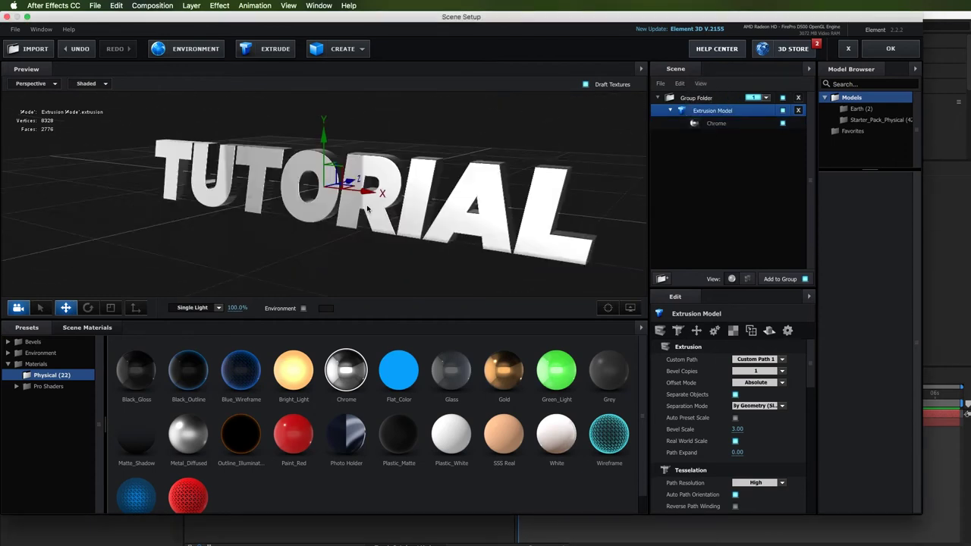
pyautogui.moveTo(432, 261); pyautogui.dragTo(639, 251)
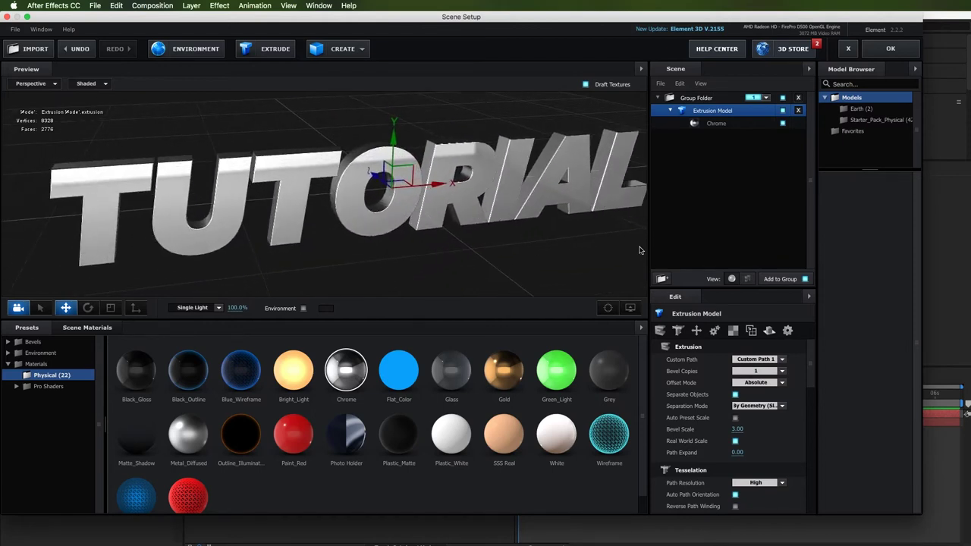
# Duplicate the chrome extrusion model and apply the Blue_Wireframe material to the first of the two models.
pyautogui.rightClick(699, 112)
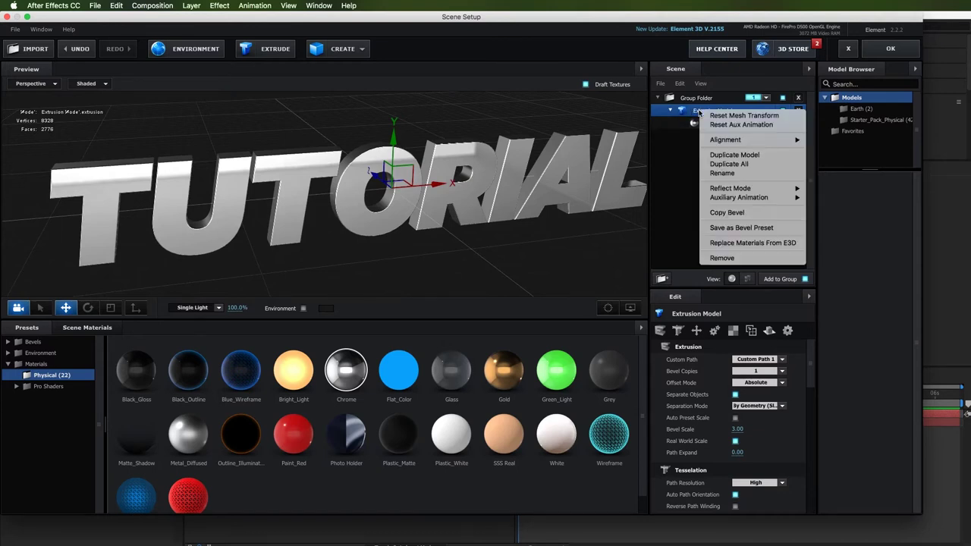
pyautogui.click(735, 156)
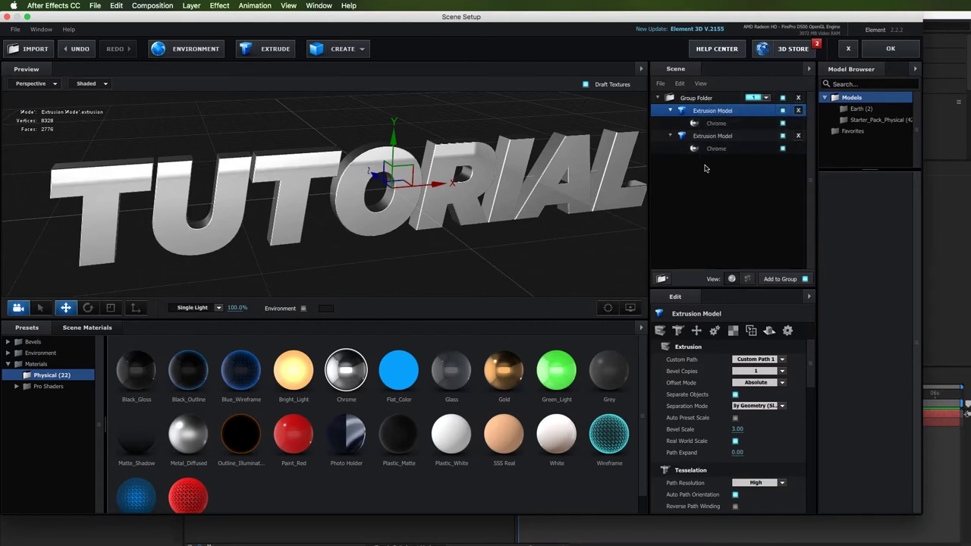
pyautogui.click(716, 124)
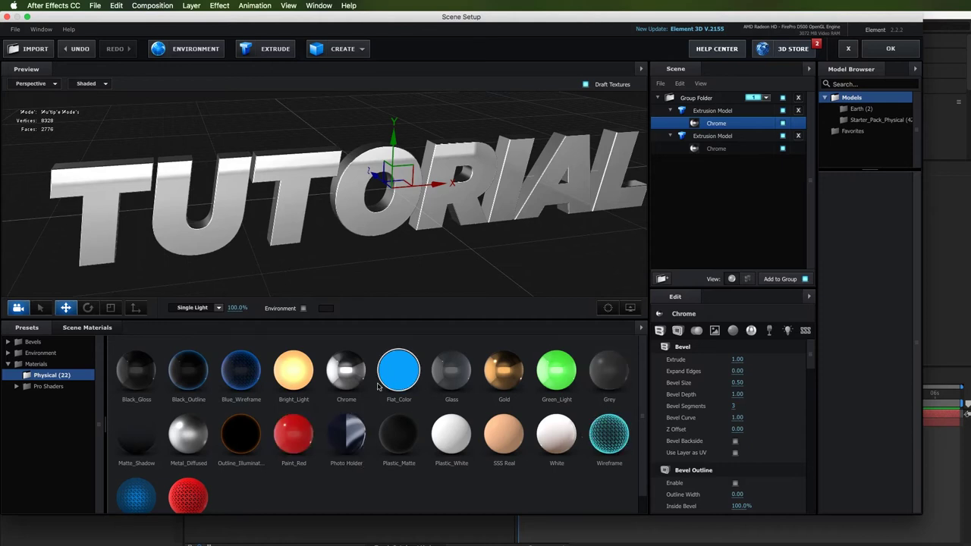
pyautogui.moveTo(235, 383); pyautogui.dragTo(712, 125)
pyautogui.moveTo(431, 198); pyautogui.dragTo(457, 193)
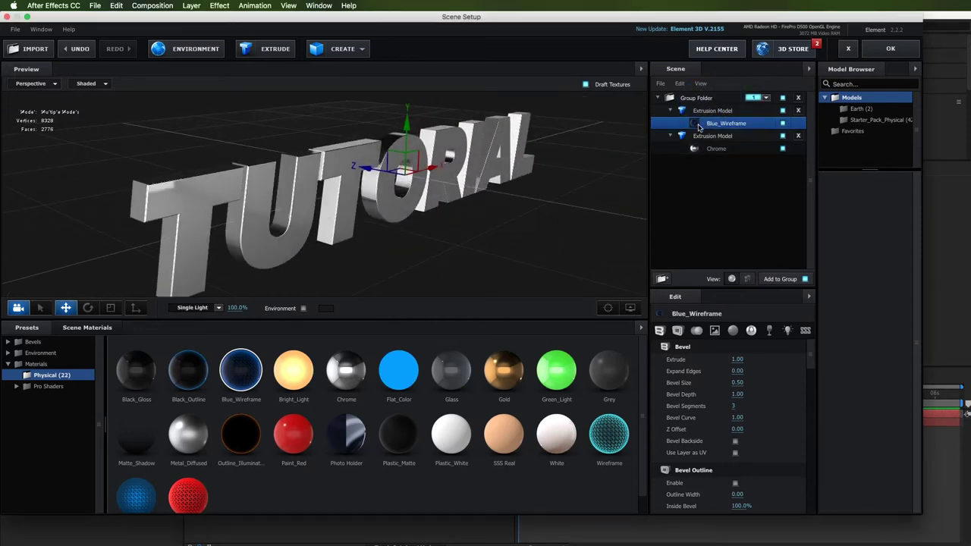
# Set the Blue_Wireframe bevel's Extrude to 0.66, Expand Edges to -0.69 and Bevel Size to 2.27.
pyautogui.moveTo(737, 359); pyautogui.dragTo(794, 358)
pyautogui.moveTo(736, 371); pyautogui.dragTo(666, 362)
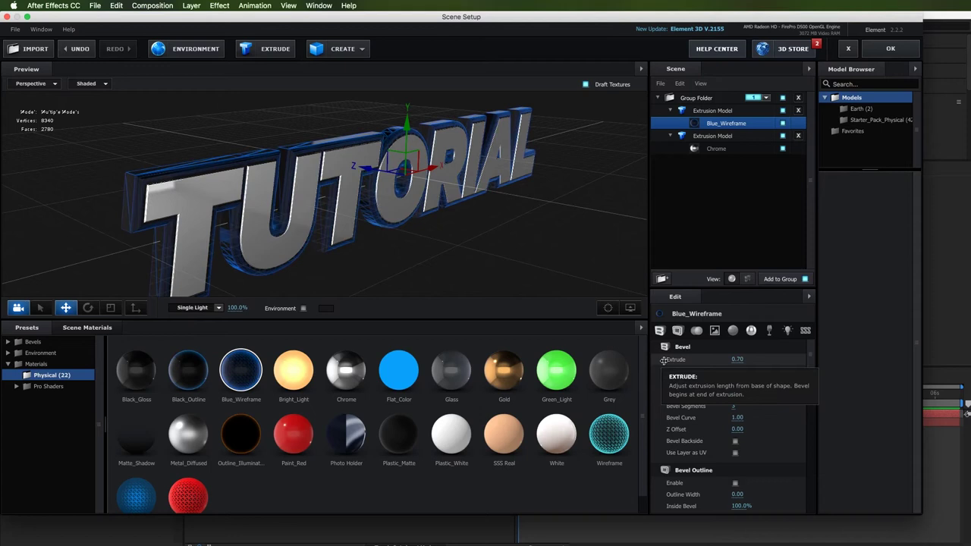
pyautogui.moveTo(667, 361); pyautogui.dragTo(652, 361)
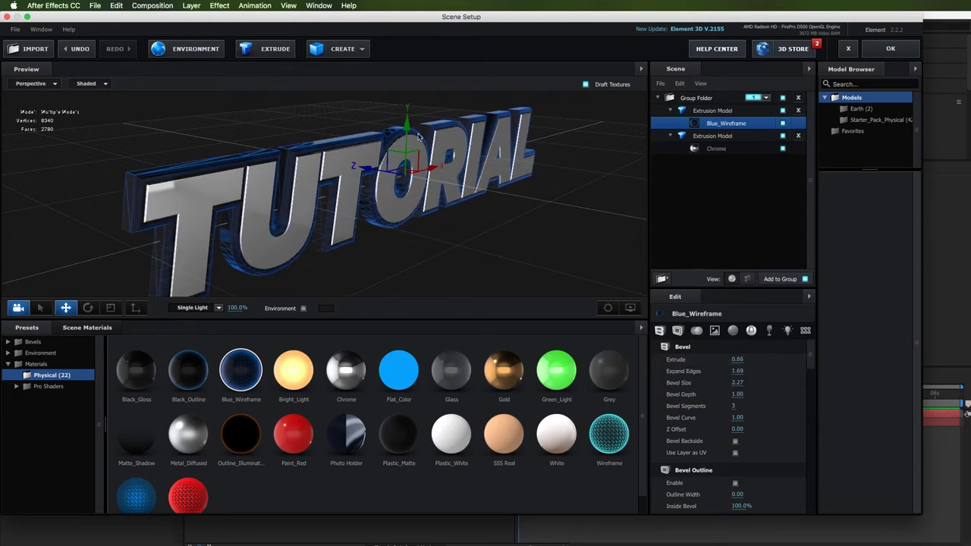
pyautogui.moveTo(737, 371); pyautogui.dragTo(642, 400)
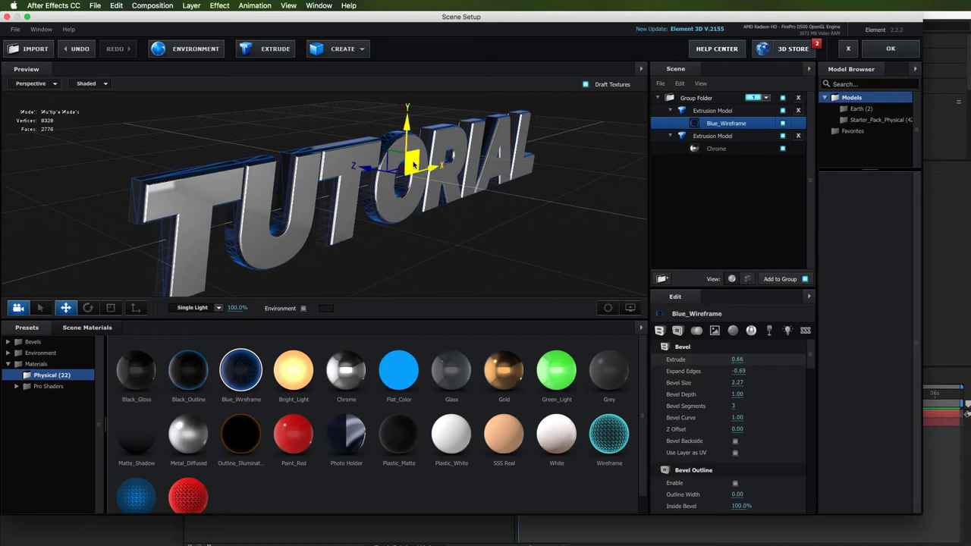
pyautogui.scroll(5, 416, 174)
pyautogui.moveTo(416, 175); pyautogui.dragTo(357, 181)
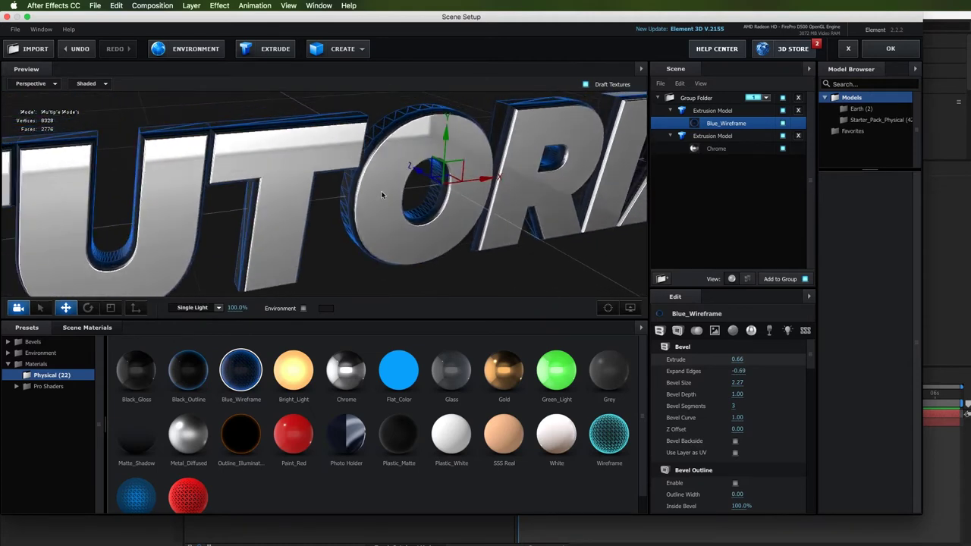
# Adjust the Blue_Wireframe bevel to an Extrude of 0.77 and Expand Edges of 0.07.
pyautogui.moveTo(736, 360); pyautogui.dragTo(735, 379)
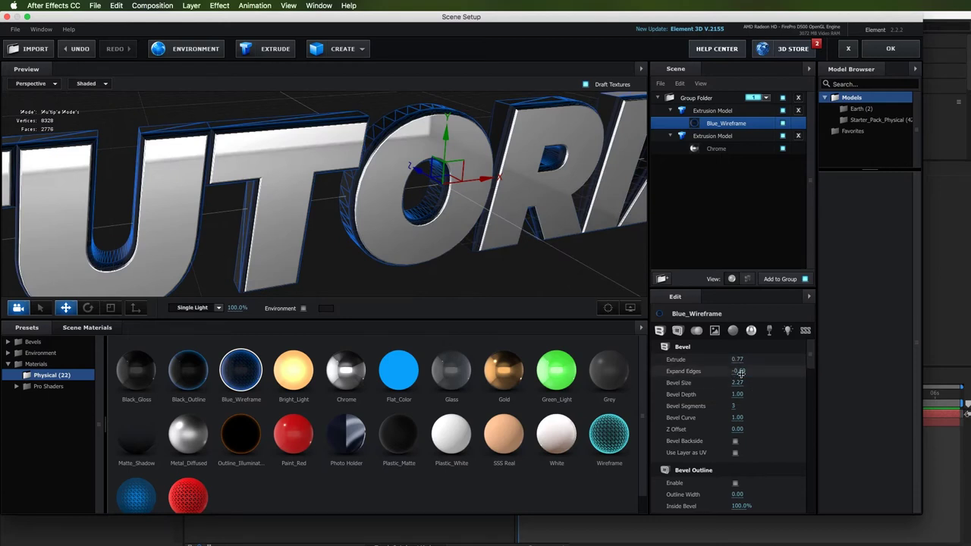
pyautogui.moveTo(740, 371); pyautogui.dragTo(774, 366)
pyautogui.moveTo(562, 213); pyautogui.dragTo(537, 217)
pyautogui.moveTo(401, 243); pyautogui.dragTo(456, 246)
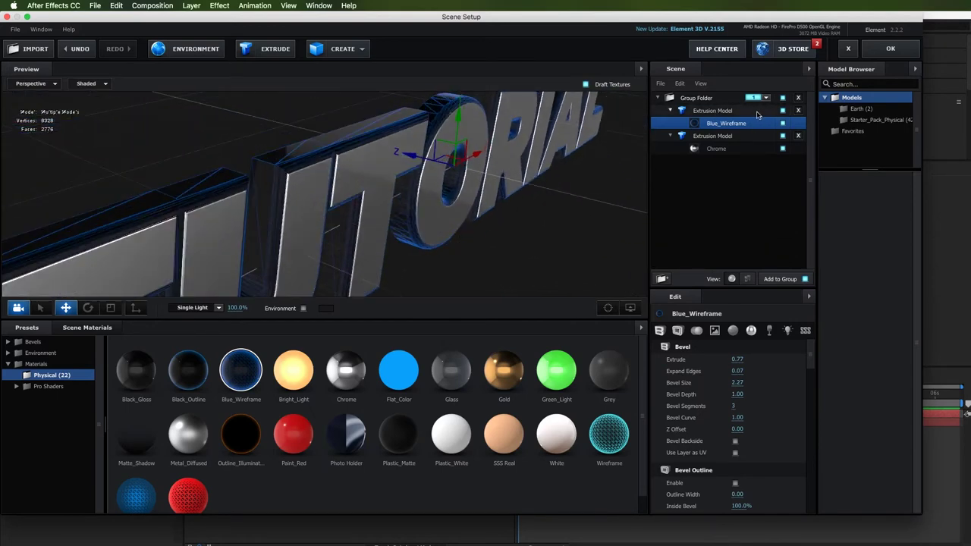
# Increase the Chrome bevel's Extrude to deepen its letters and set the Blue_Wireframe bevel's Extrude to 3.01.
pyautogui.click(714, 150)
pyautogui.moveTo(738, 359); pyautogui.dragTo(892, 372)
pyautogui.click(705, 123)
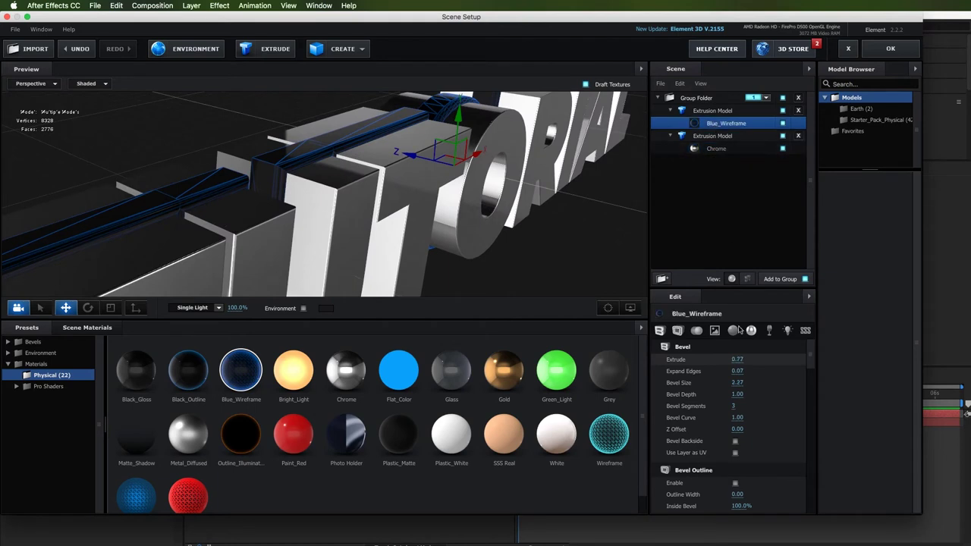
pyautogui.moveTo(738, 359); pyautogui.dragTo(855, 365)
# Duplicate the Blue_Wireframe extrusion model and apply the Gold material to the first of the two copies.
pyautogui.click(717, 111)
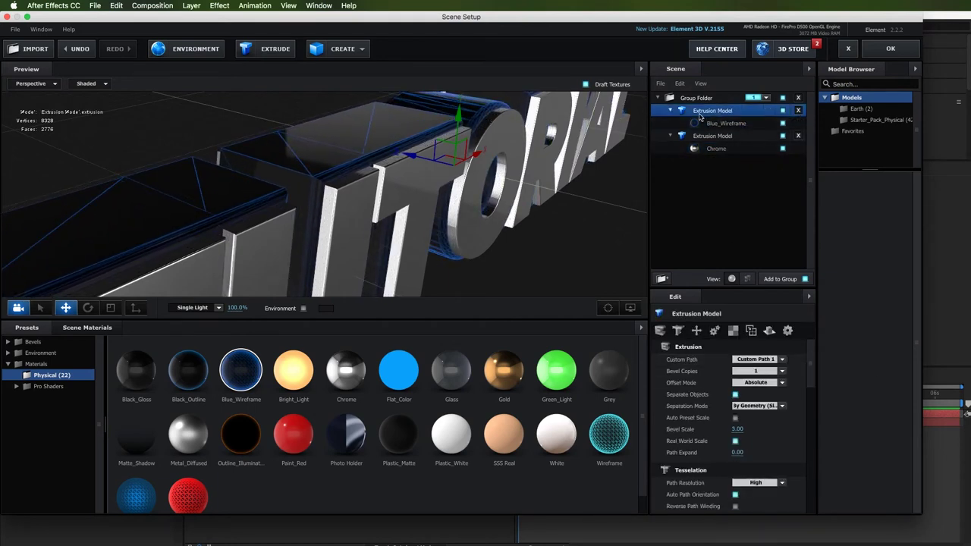
pyautogui.rightClick(721, 110)
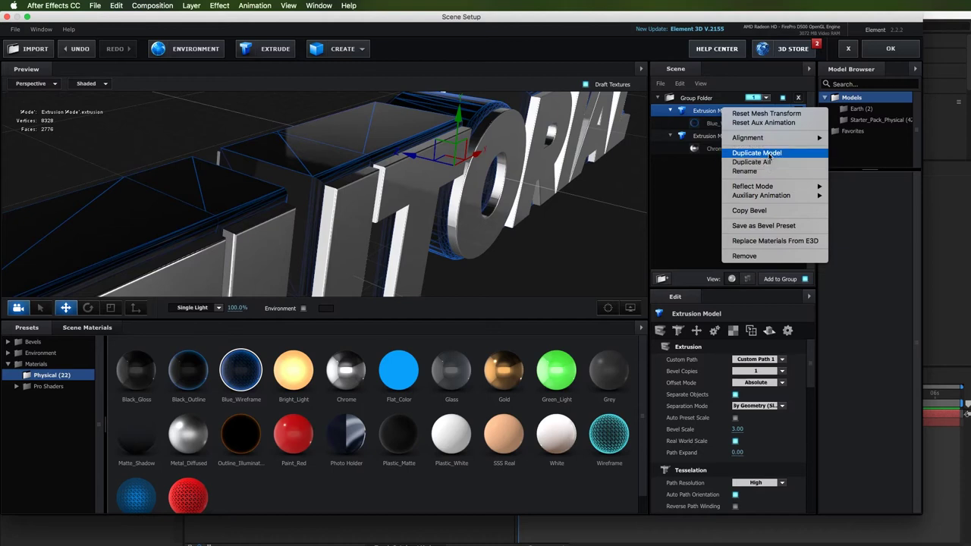
pyautogui.click(768, 153)
pyautogui.click(719, 124)
pyautogui.moveTo(507, 379); pyautogui.dragTo(718, 125)
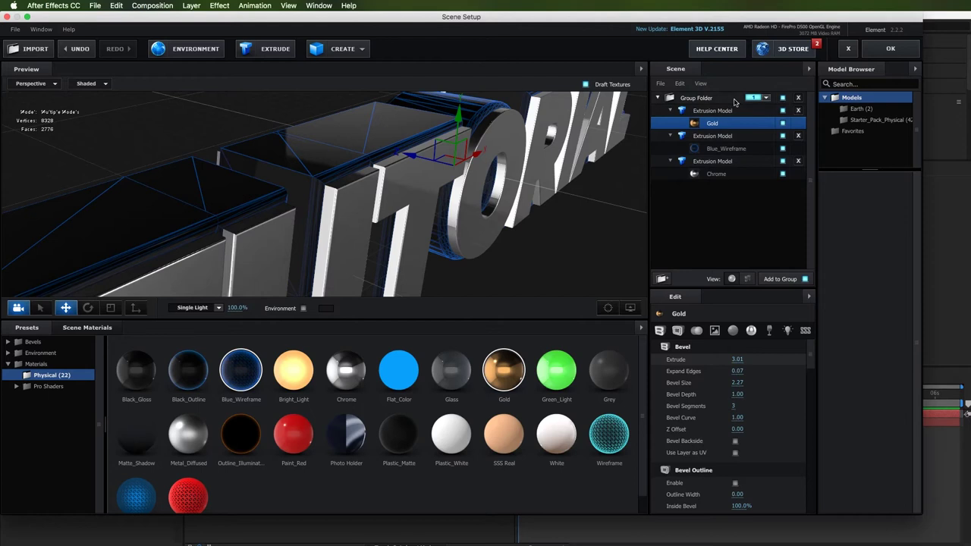
# Set the Gold bevel's Extrude to 3.25, Expand Edges to -0.20, Bevel Size to 2.01 and Bevel Depth to 1.56, and accept the scene.
pyautogui.moveTo(736, 359)
pyautogui.mouseDown()
pyautogui.moveTo(748, 359)
pyautogui.moveTo(725, 371)
pyautogui.mouseUp()
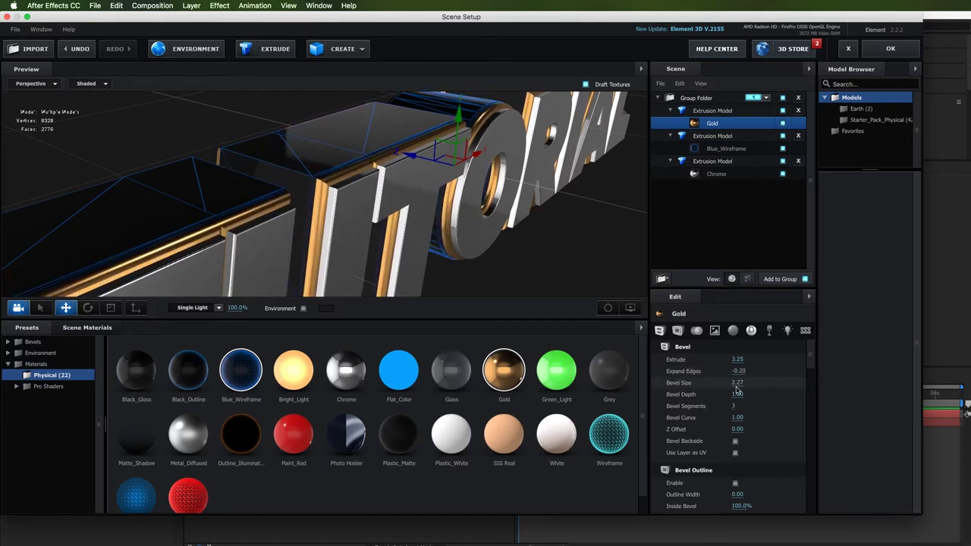
pyautogui.moveTo(734, 383); pyautogui.dragTo(738, 397)
pyautogui.moveTo(566, 195); pyautogui.dragTo(513, 206)
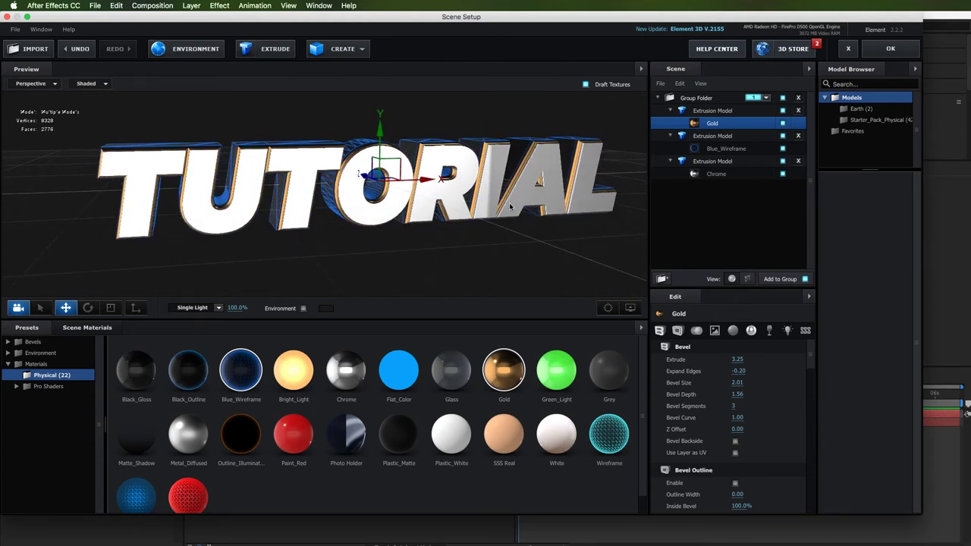
pyautogui.moveTo(454, 239); pyautogui.dragTo(470, 236)
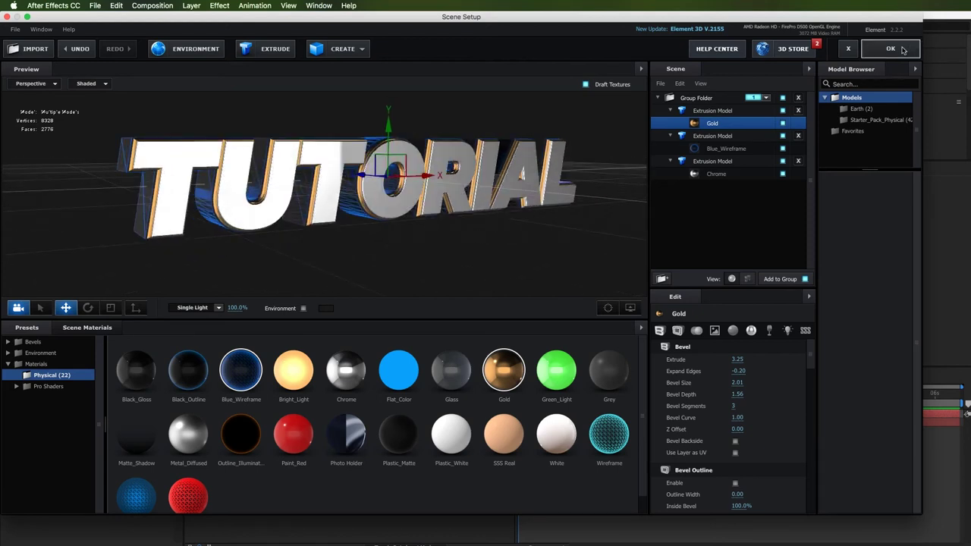
pyautogui.moveTo(488, 193); pyautogui.dragTo(453, 202)
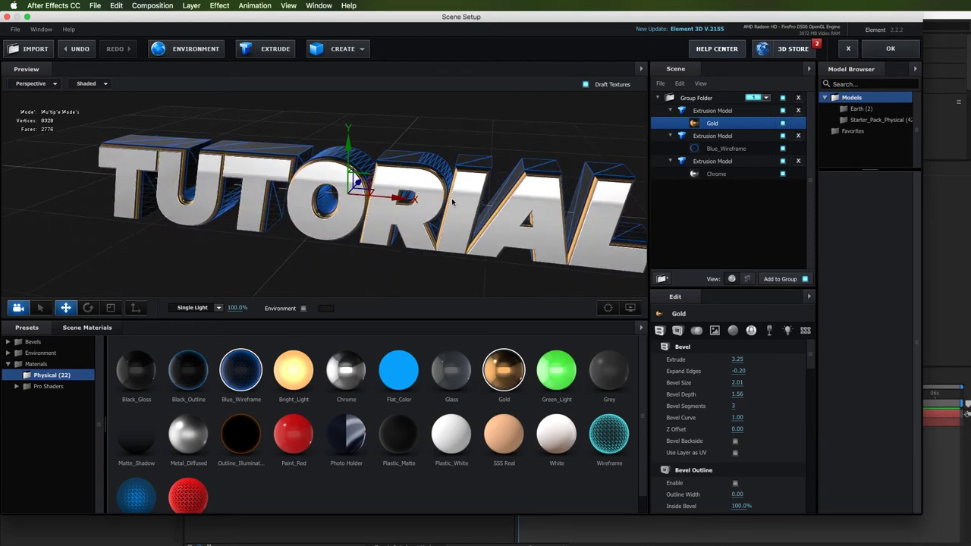
pyautogui.click(891, 48)
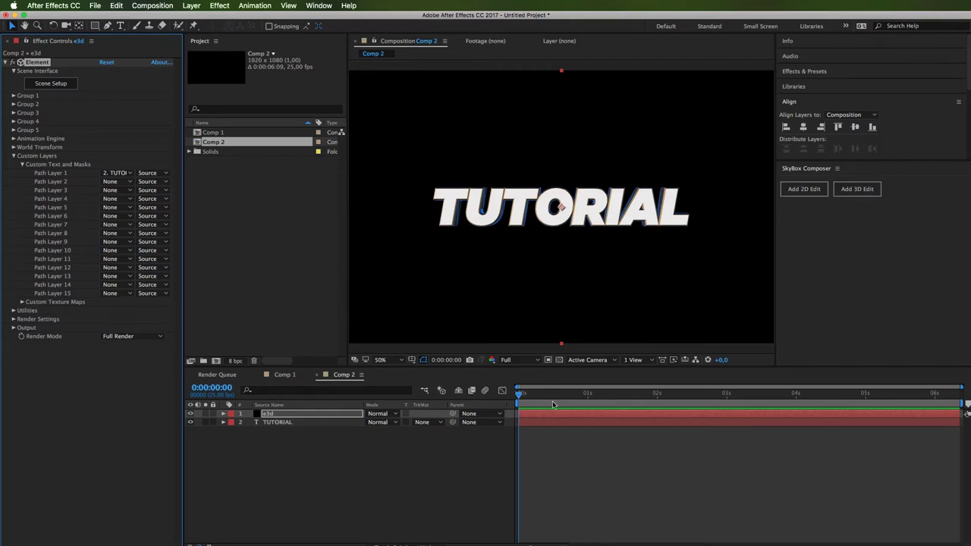
# Add a one-node camera with the 50mm preset, named Camera 1, to the composition.
pyautogui.click(159, 6)
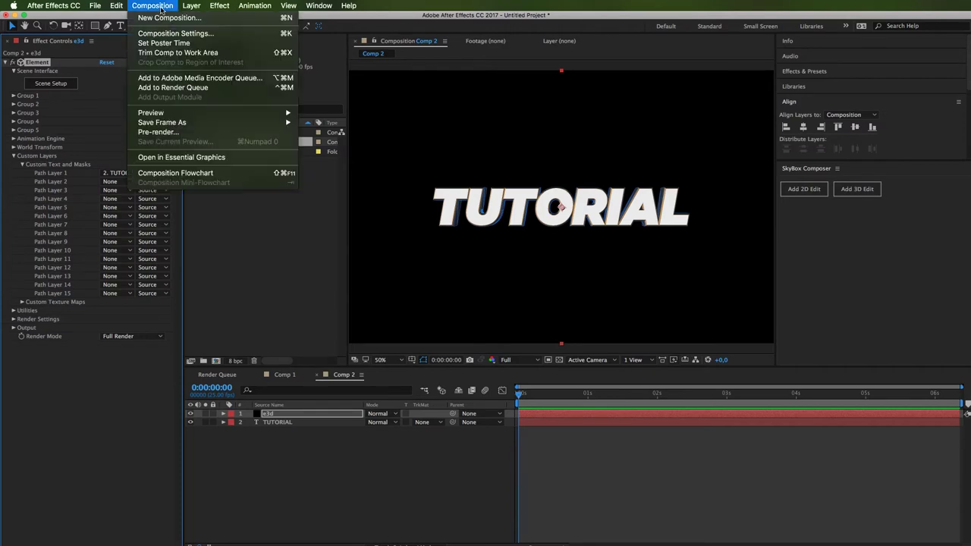
pyautogui.moveTo(117, 5)
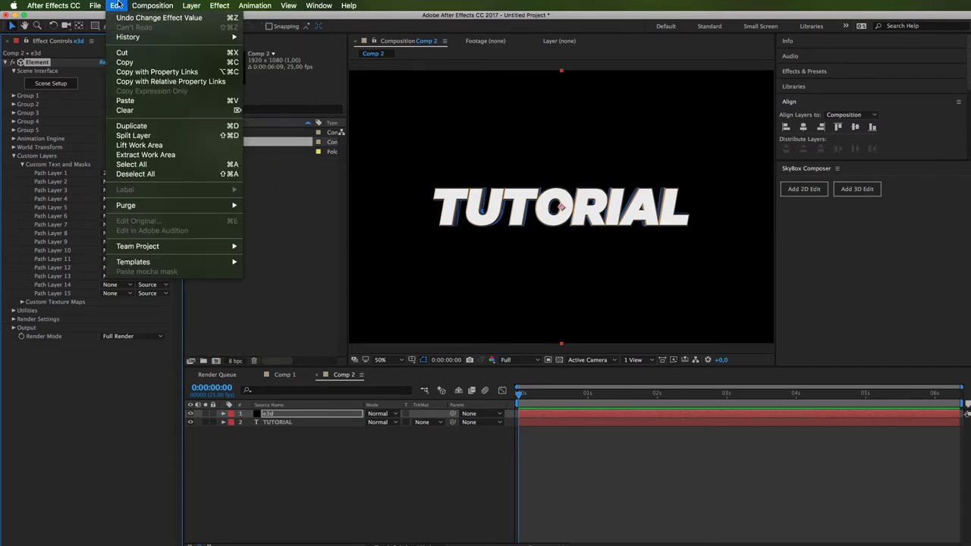
pyautogui.moveTo(191, 5)
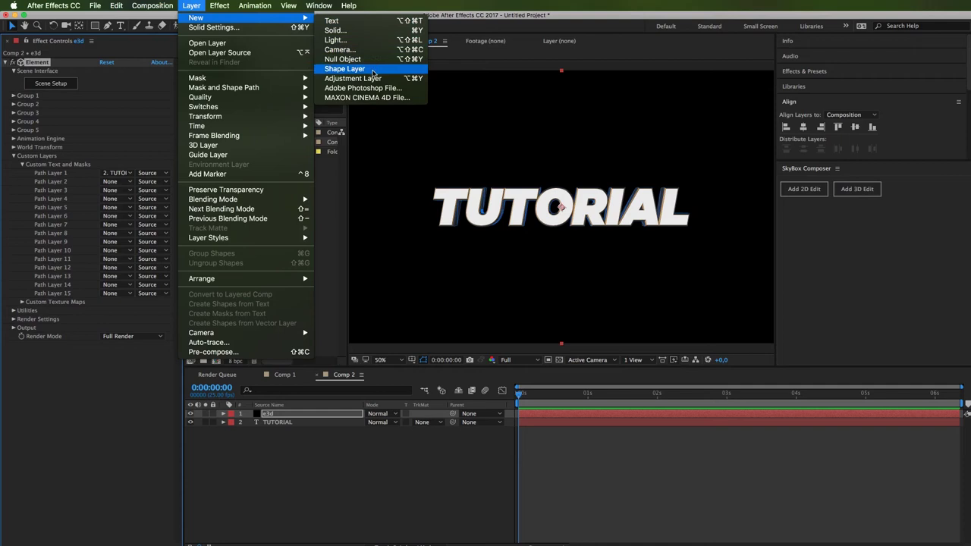
pyautogui.click(341, 49)
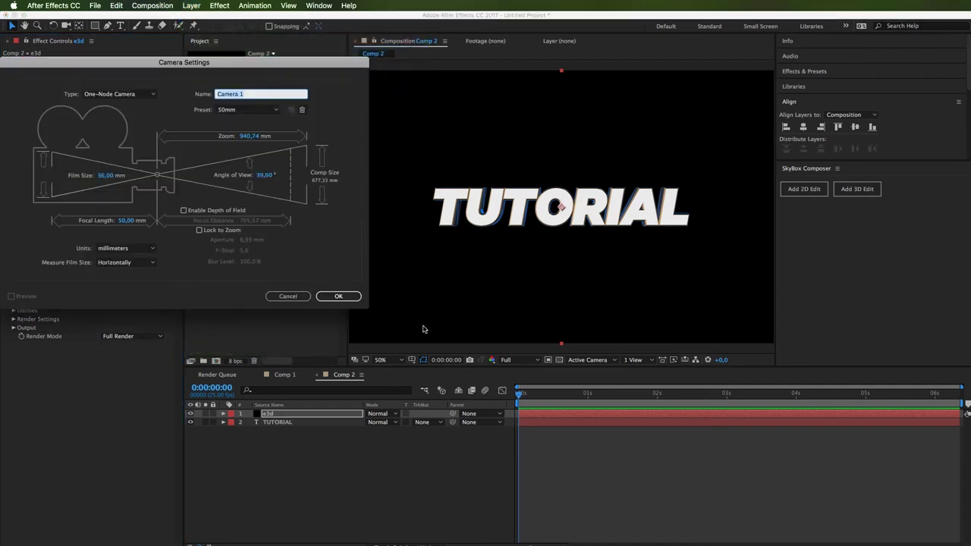
pyautogui.click(338, 297)
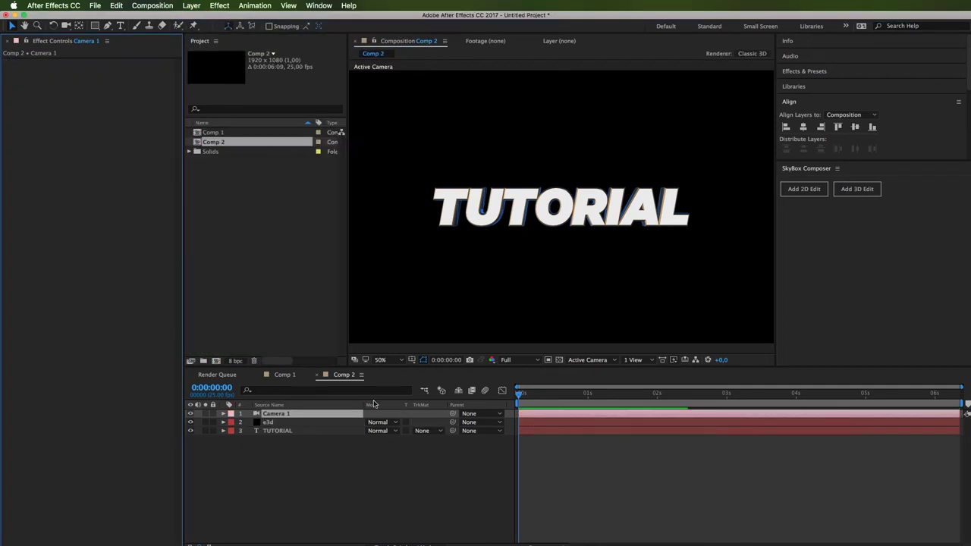
# Animate Camera 1's Position with keyframes from Z -1753.7 at the start to Z -2815.7 at 0:00:06:08.
pyautogui.press('p')
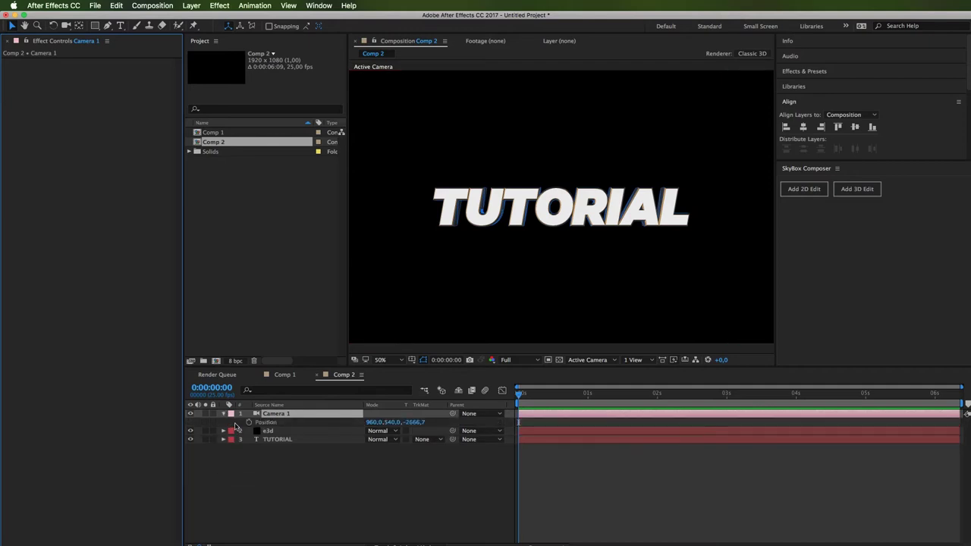
pyautogui.click(282, 415)
pyautogui.press('Return')
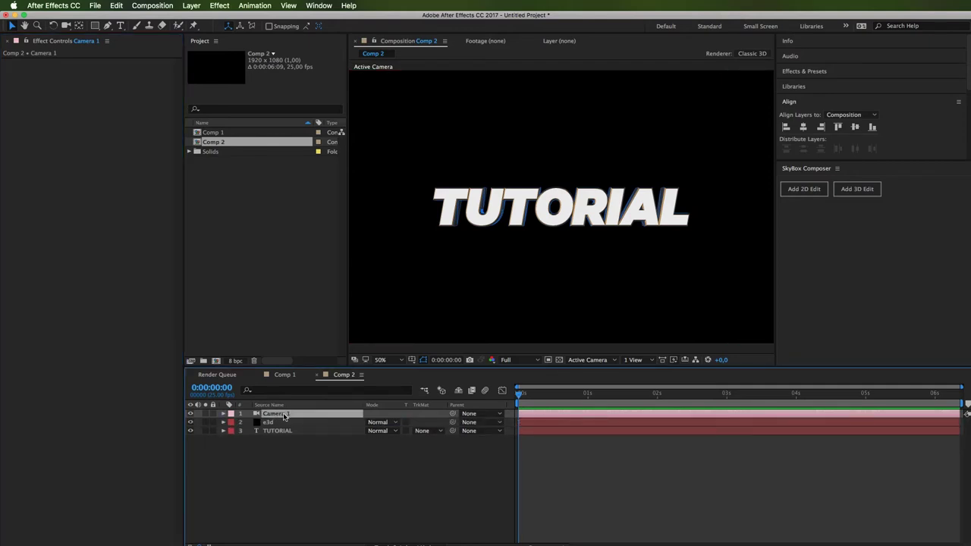
pyautogui.press('p')
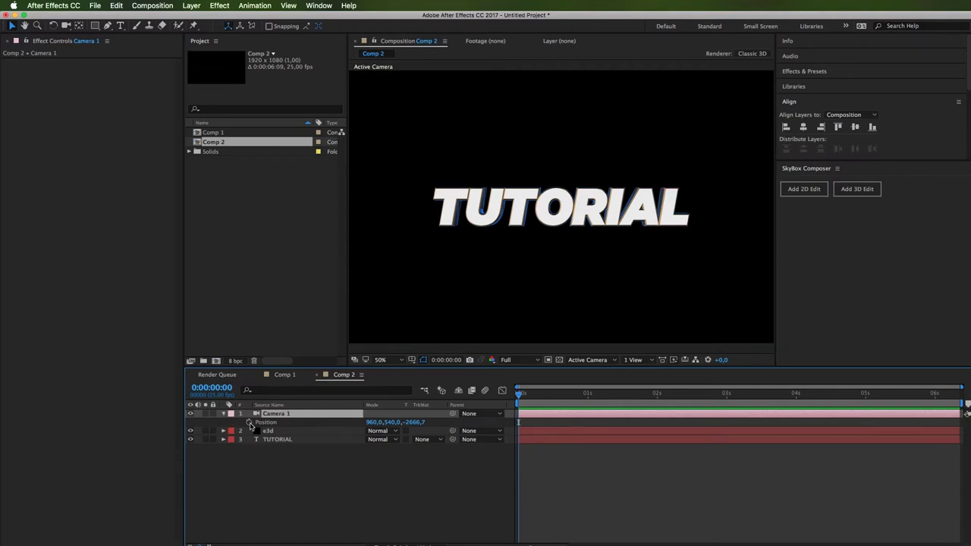
pyautogui.click(250, 422)
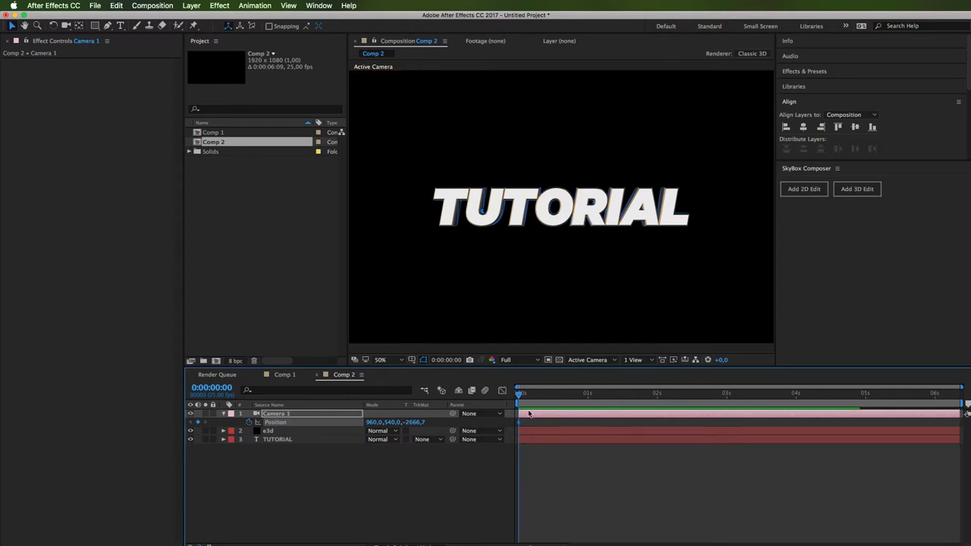
pyautogui.moveTo(411, 423); pyautogui.dragTo(865, 414)
pyautogui.moveTo(694, 393); pyautogui.dragTo(958, 394)
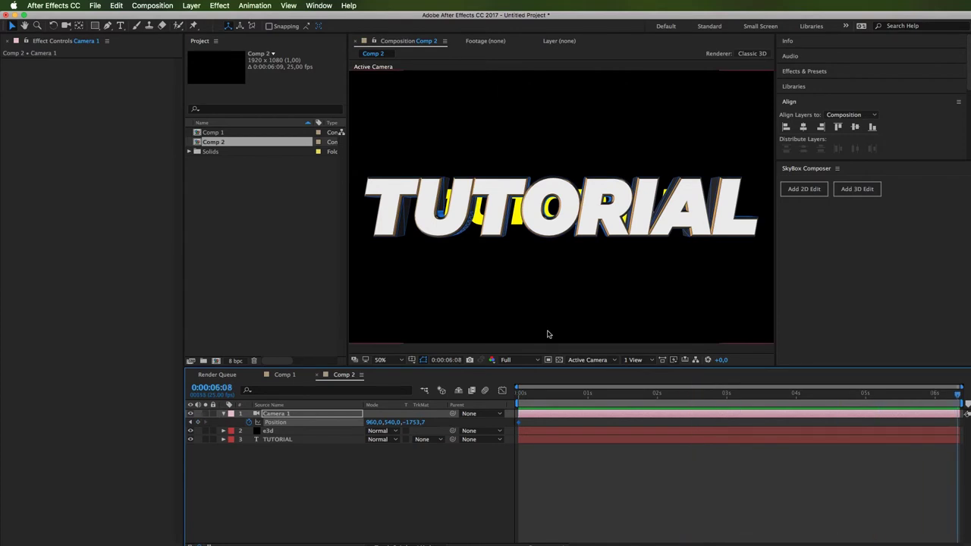
pyautogui.moveTo(422, 423); pyautogui.dragTo(2, 423)
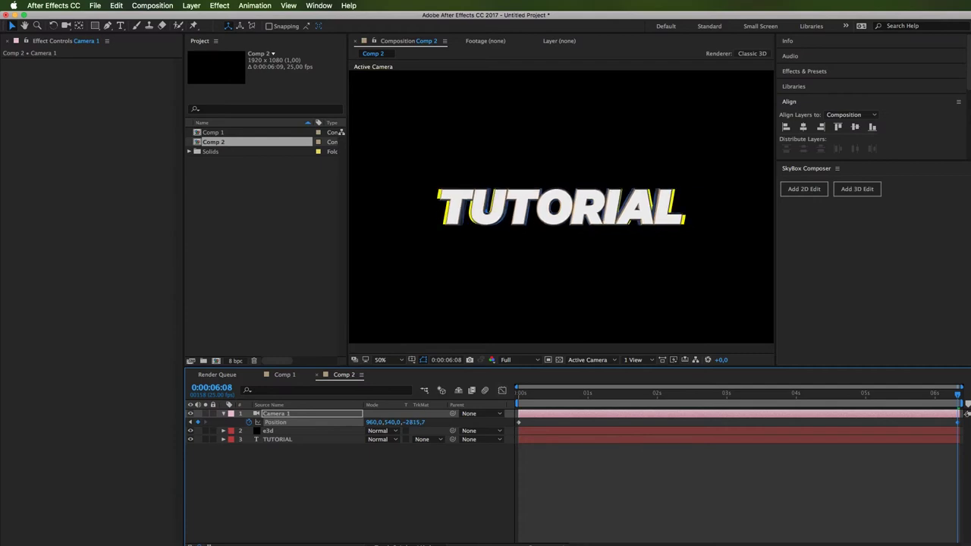
# Play back the composition to check the camera's pull-back animation.
pyautogui.click(705, 396)
pyautogui.click(885, 396)
pyautogui.press('End')
pyautogui.press('space')
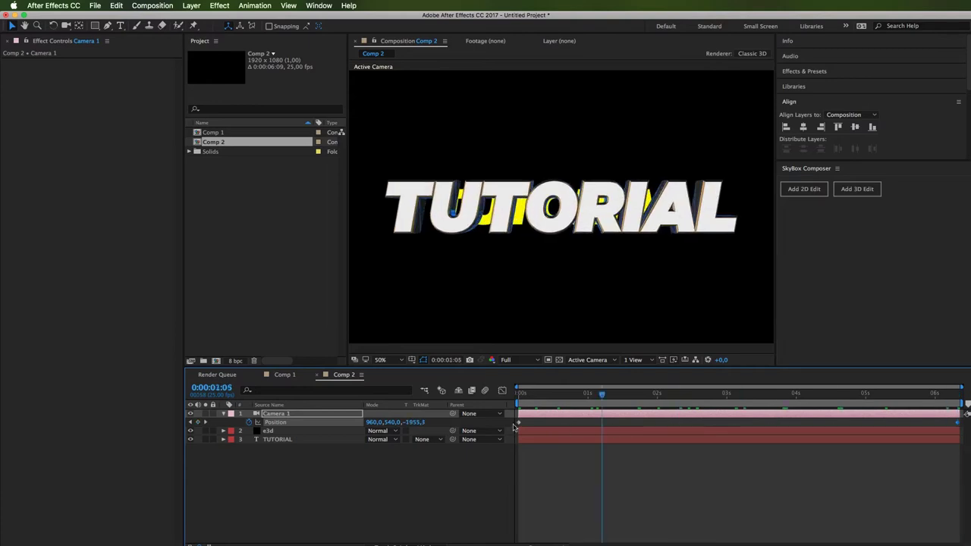
pyautogui.press('space')
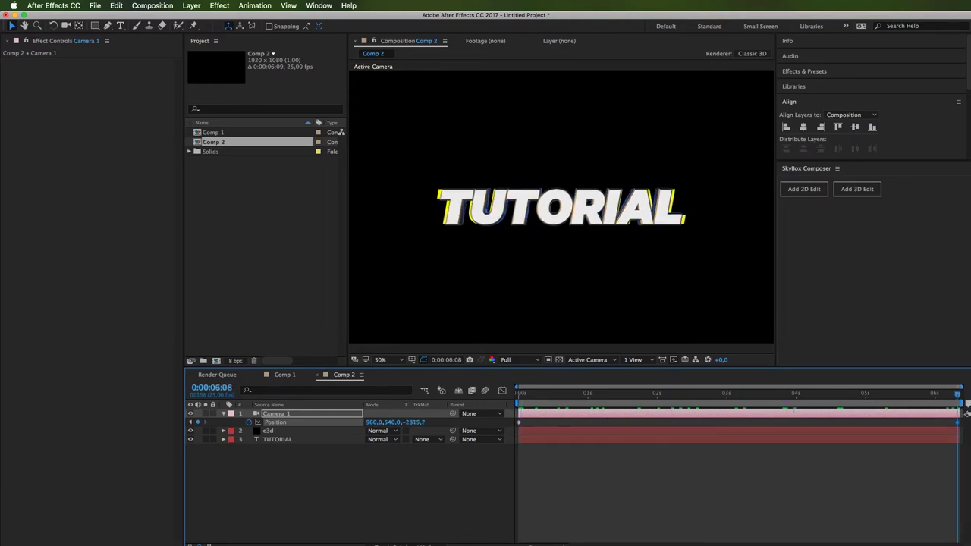
pyautogui.press('space')
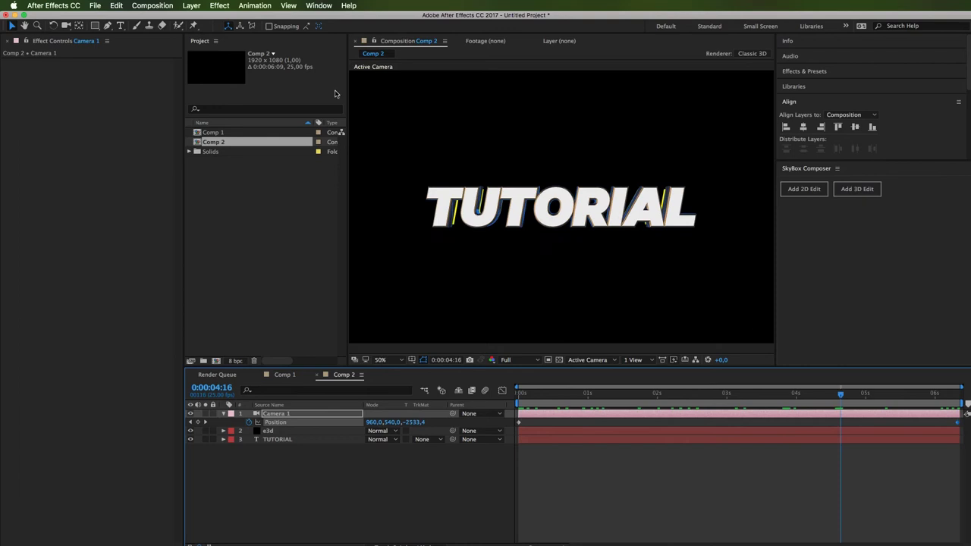
# Hide the flat yellow TUTORIAL text layer behind the 3D text.
pyautogui.click(278, 442)
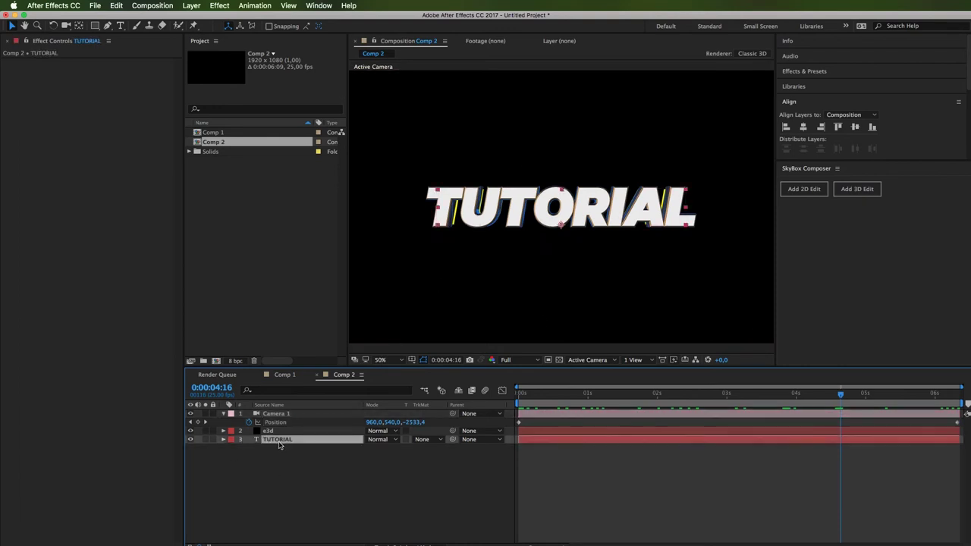
pyautogui.click(192, 442)
pyautogui.click(193, 442)
# Solo the text layer, change its text to "TUTORIAL!" and turn the solo off again.
pyautogui.click(205, 440)
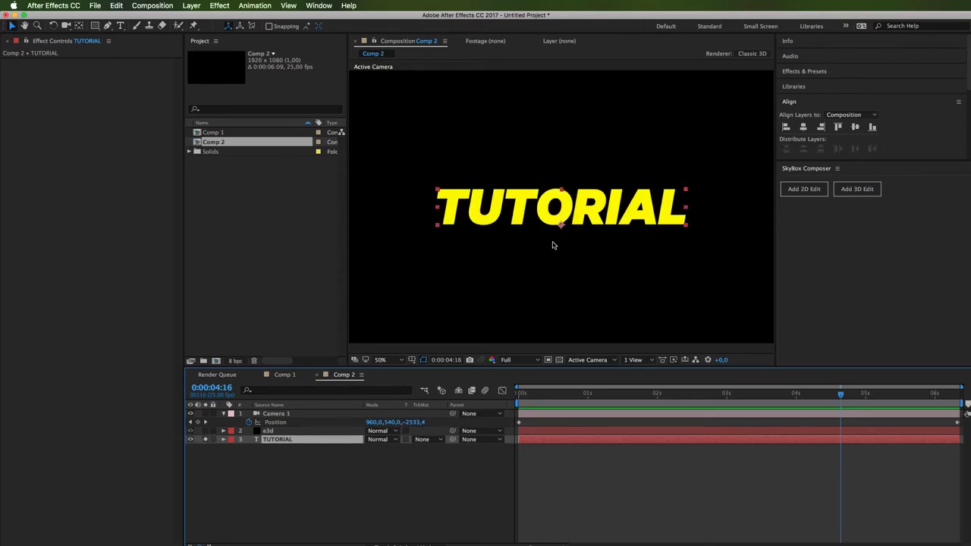
pyautogui.press('super+t')
pyautogui.click(674, 211)
pyautogui.write('!')
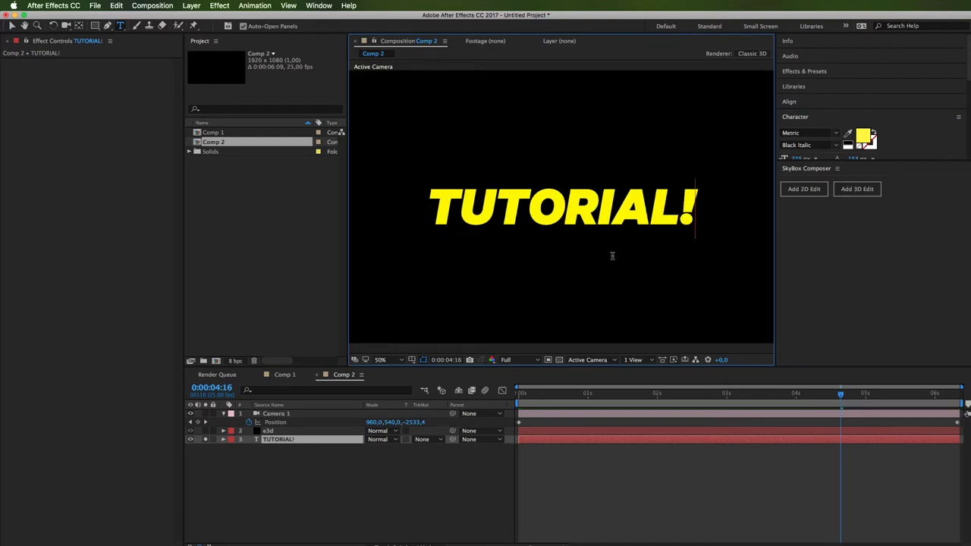
pyautogui.click(204, 440)
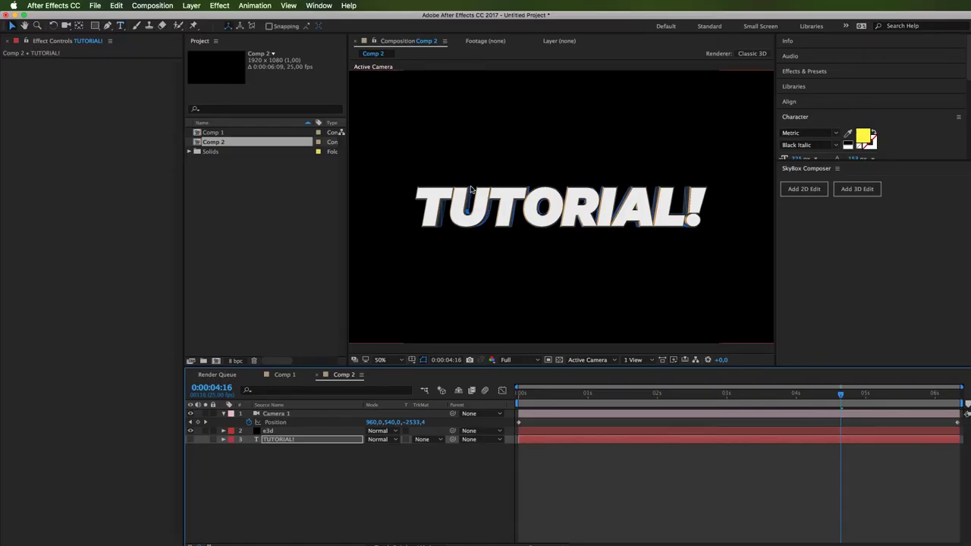
# Scrub the animation to 0:00:06:08 and fit the composition to the viewer.
pyautogui.moveTo(551, 393); pyautogui.dragTo(958, 392)
pyautogui.press(',')
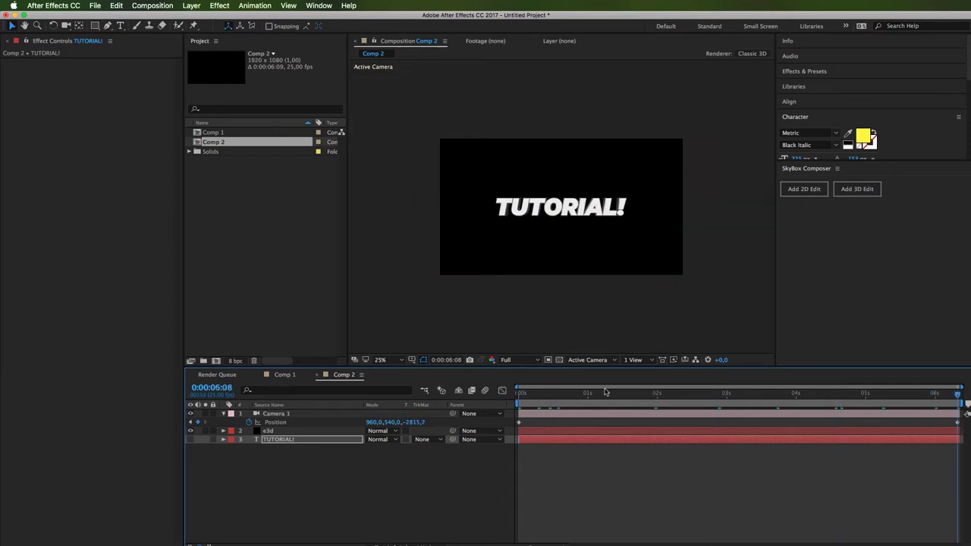
pyautogui.click(380, 360)
pyautogui.click(387, 370)
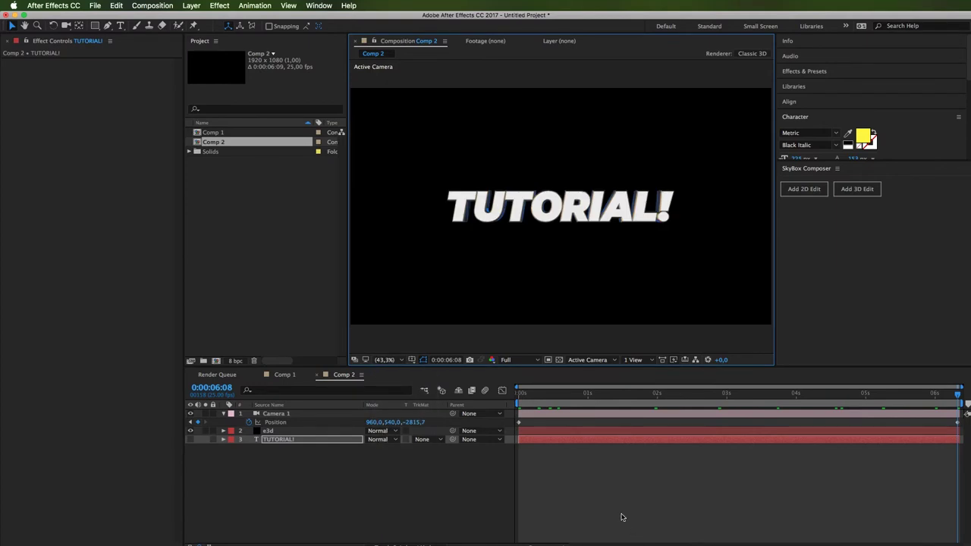
pyautogui.rightClick(592, 495)
pyautogui.moveTo(675, 505)
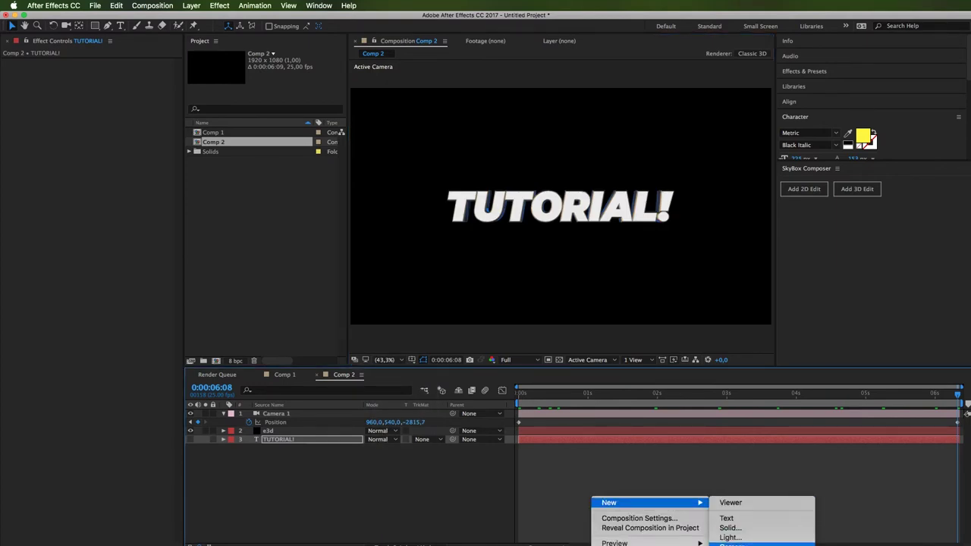
pyautogui.click(730, 528)
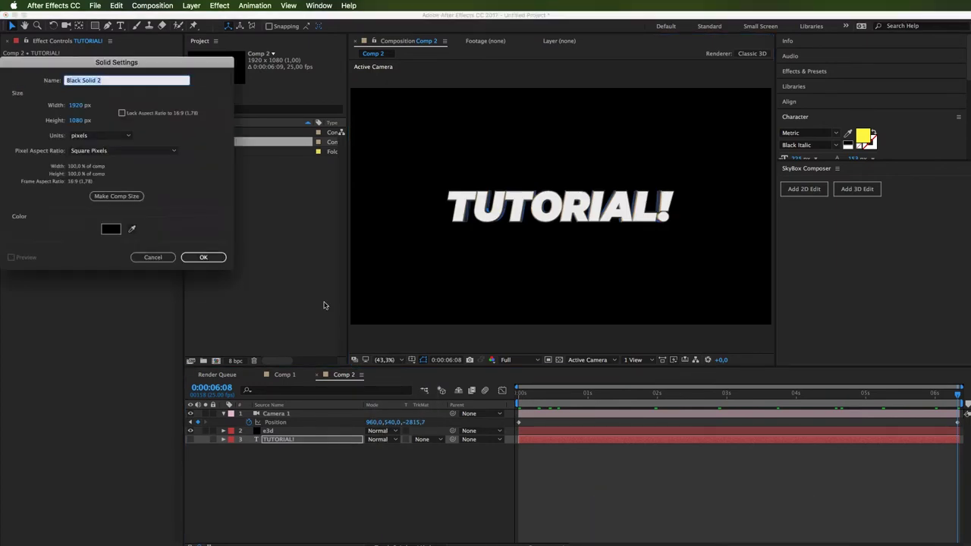
pyautogui.write('bg')
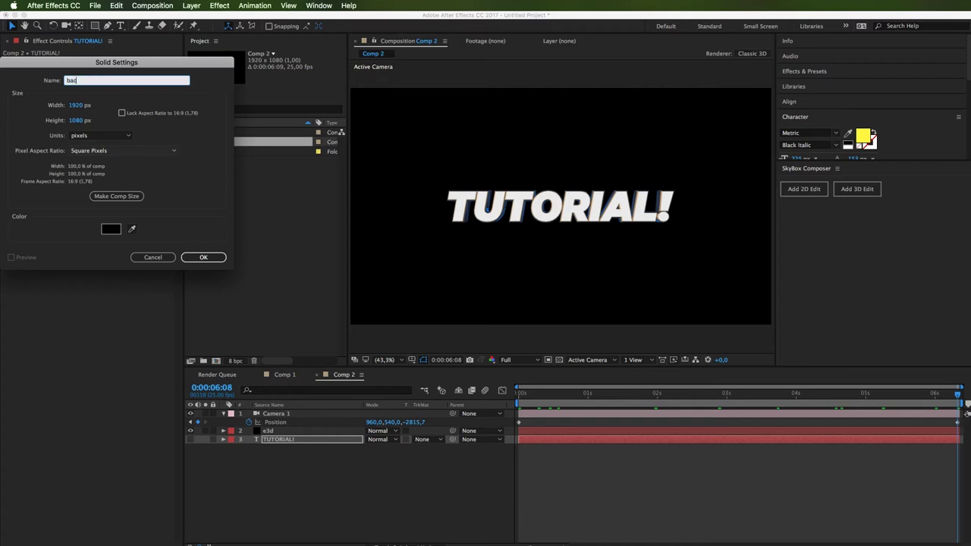
pyautogui.press('Return')
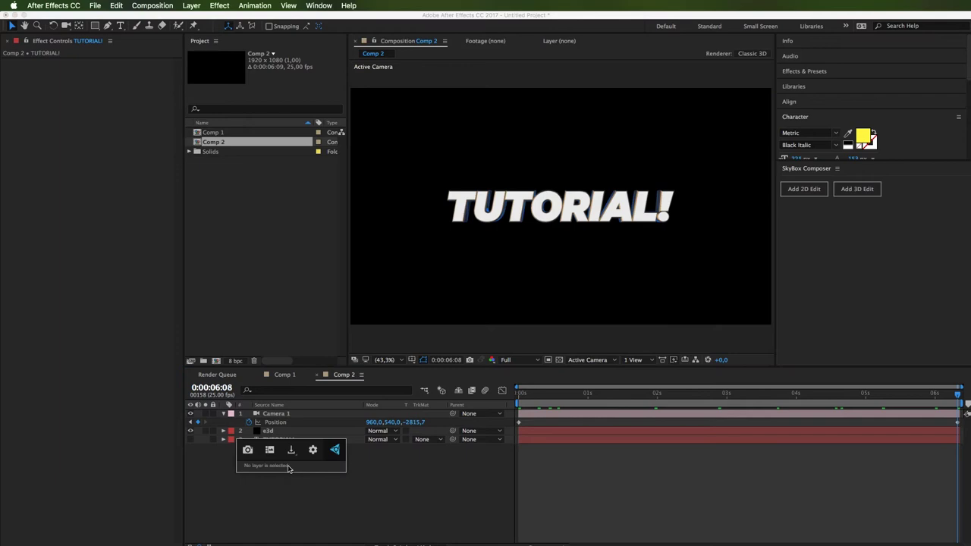
# Create a new solid layer named "back" in the composition.
pyautogui.rightClick(283, 503)
pyautogui.moveTo(362, 510)
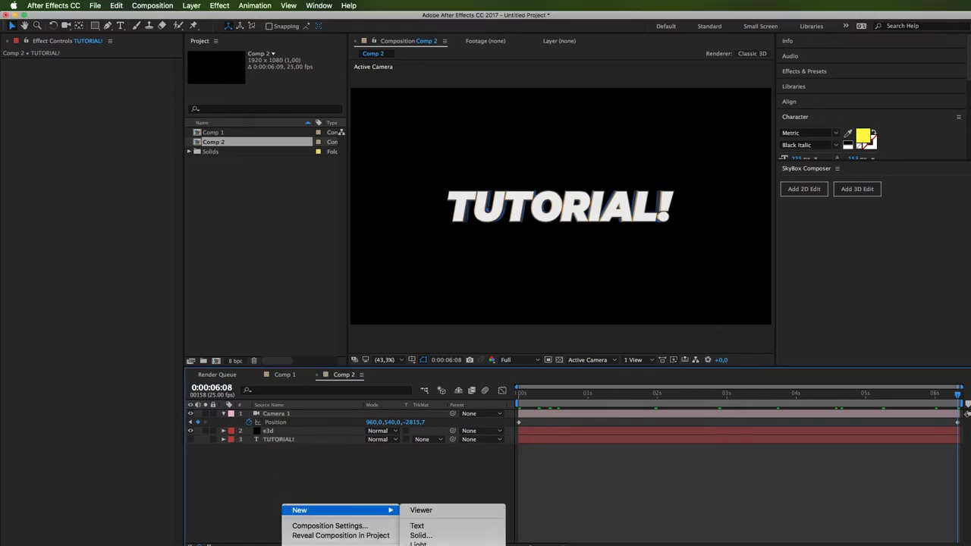
pyautogui.click(446, 536)
pyautogui.write('back')
pyautogui.press('Return')
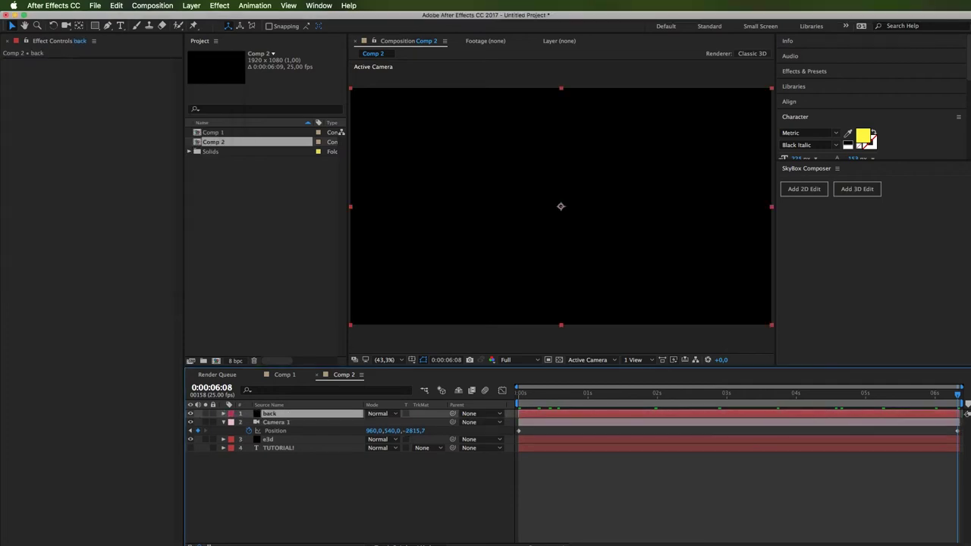
# Move the back solid to the bottom of the layer stack and apply the Gradient Ramp effect to it.
pyautogui.moveTo(254, 413); pyautogui.dragTo(275, 524)
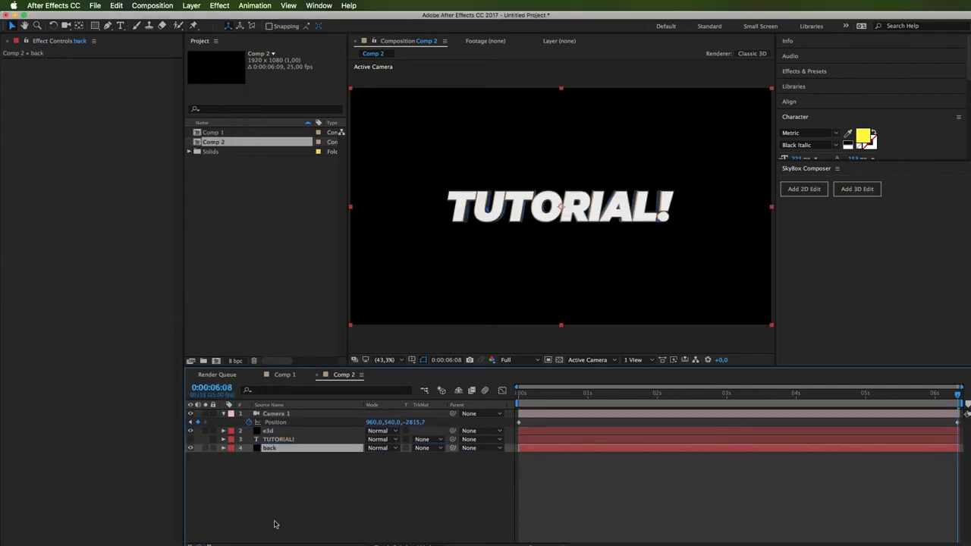
pyautogui.click(806, 72)
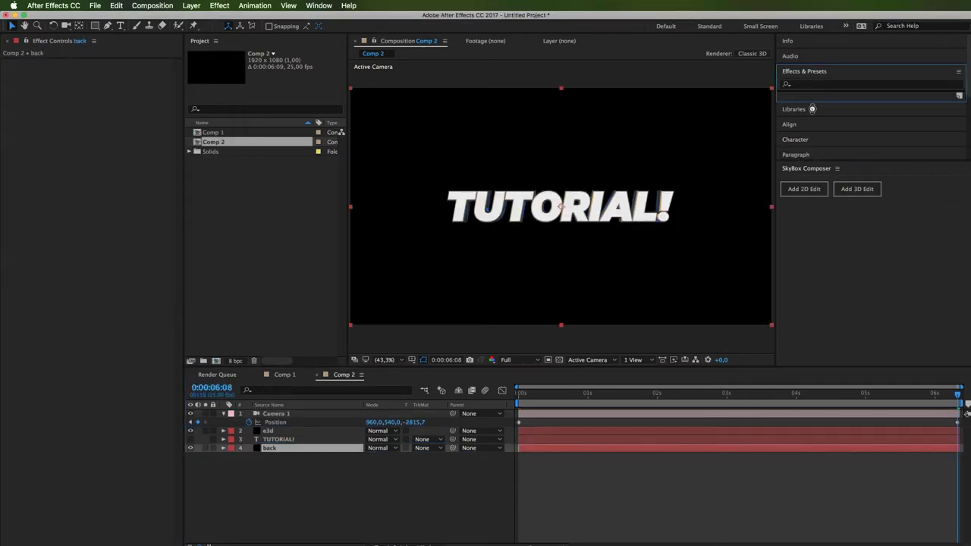
pyautogui.moveTo(809, 163); pyautogui.dragTo(820, 336)
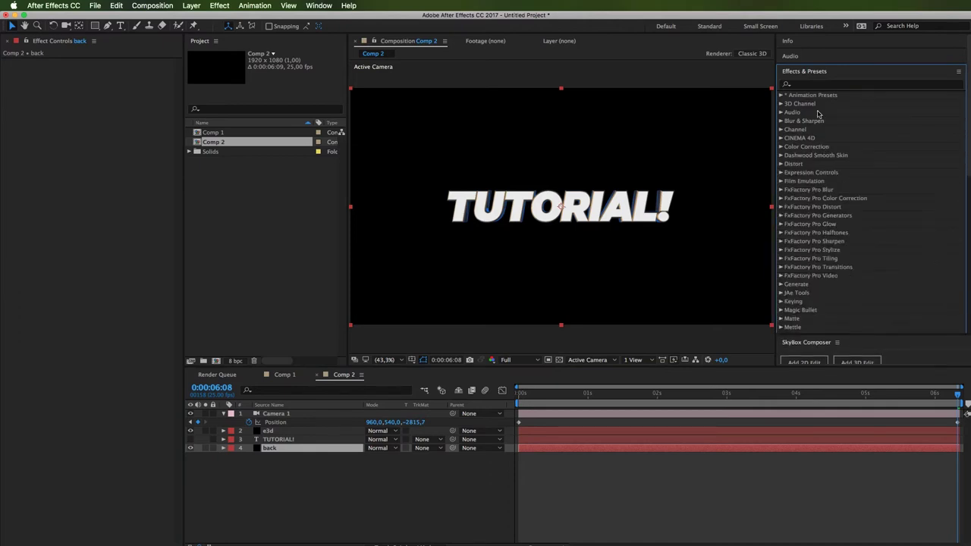
pyautogui.click(814, 83)
pyautogui.write('ramp')
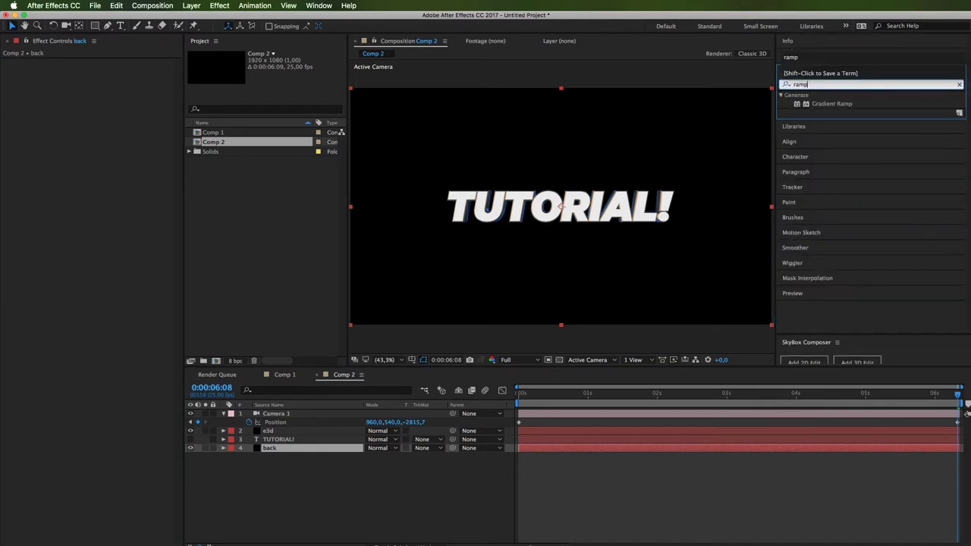
pyautogui.moveTo(848, 104); pyautogui.dragTo(283, 449)
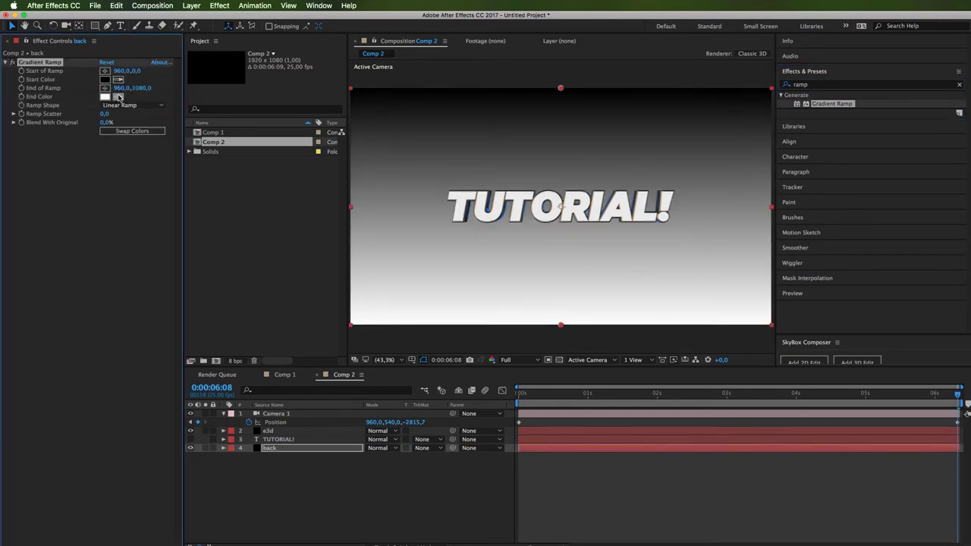
# Sample a blue from the edge of the 3D text as the gradient's End Color.
pyautogui.scroll(5, 611, 247)
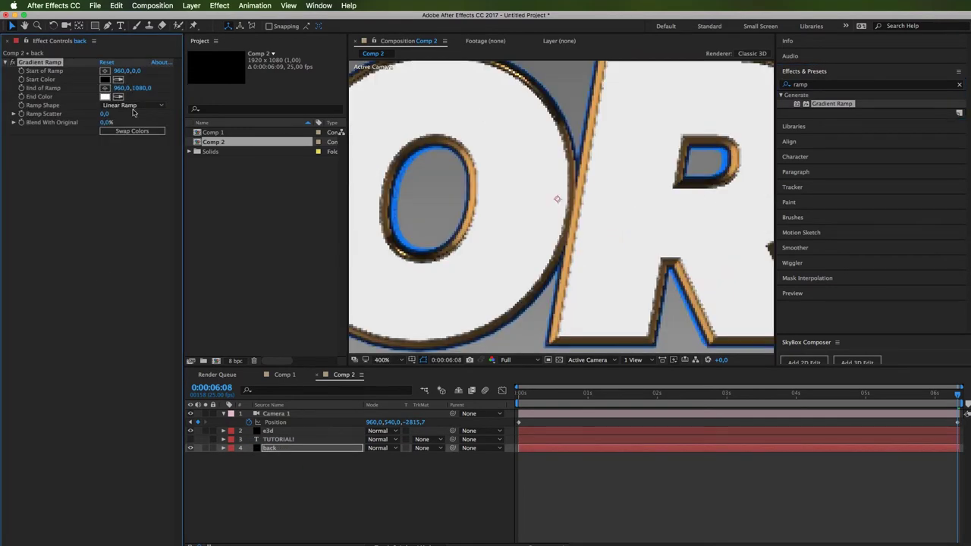
pyautogui.click(118, 96)
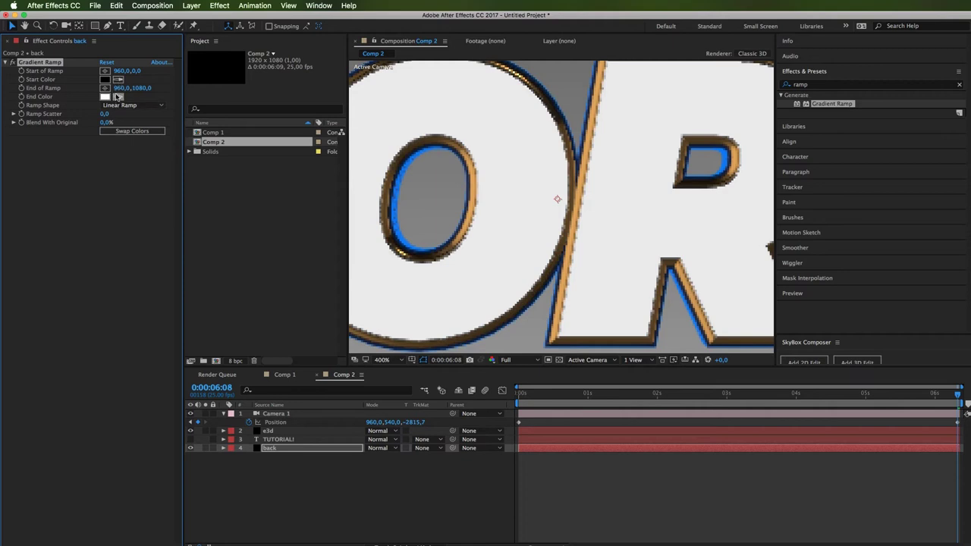
pyautogui.click(579, 151)
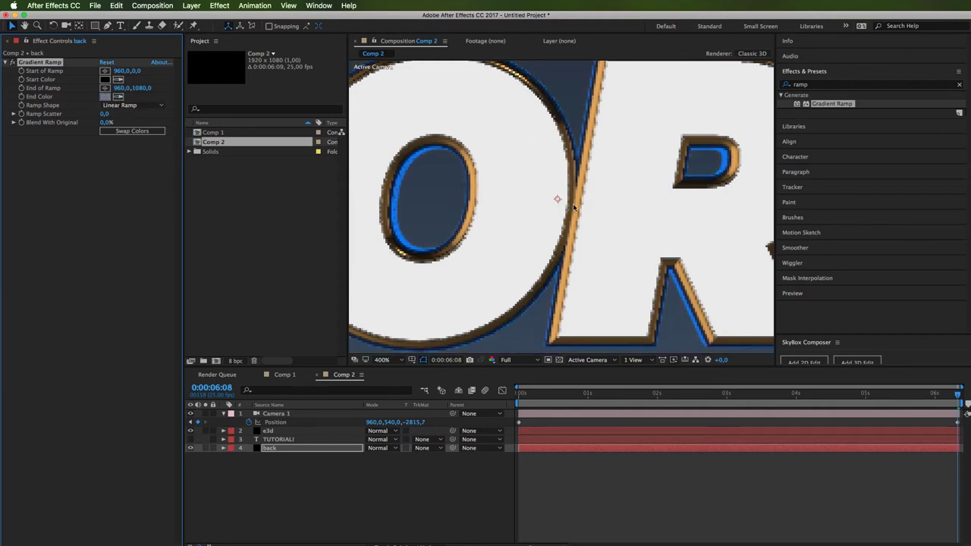
pyautogui.scroll(-5, 574, 206)
# Change the gradient to Radial Ramp, swap its colors and set End of Ramp to 960, 2259.
pyautogui.click(135, 106)
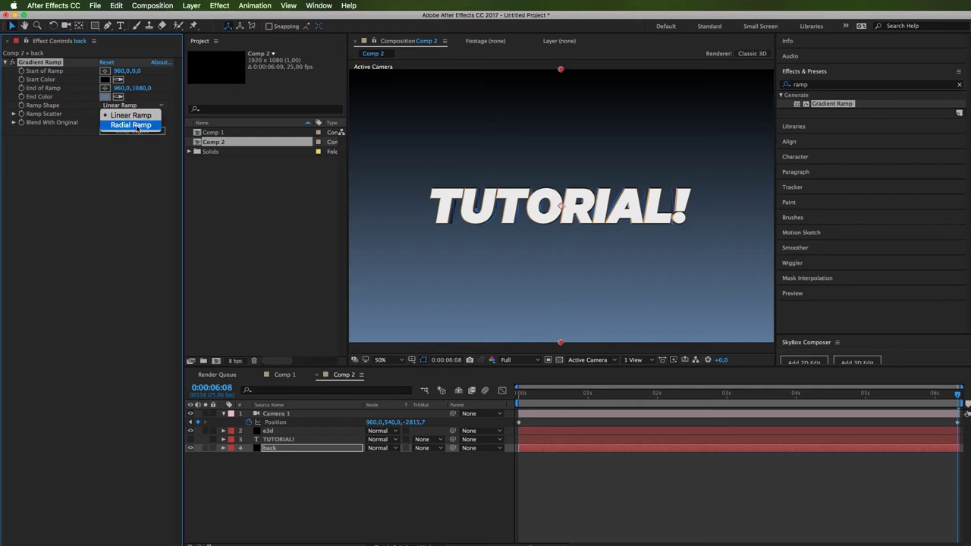
pyautogui.click(132, 124)
pyautogui.scroll(-2, 680, 276)
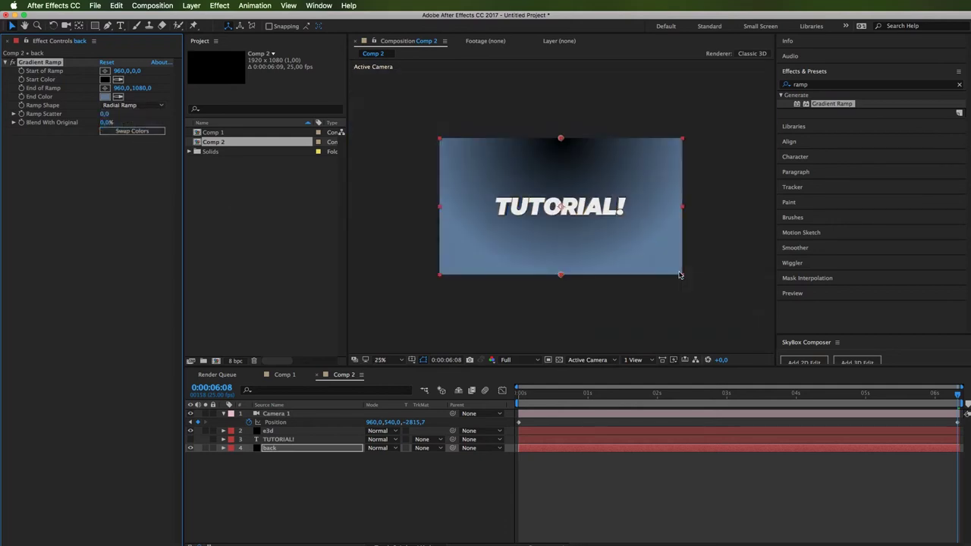
pyautogui.click(126, 133)
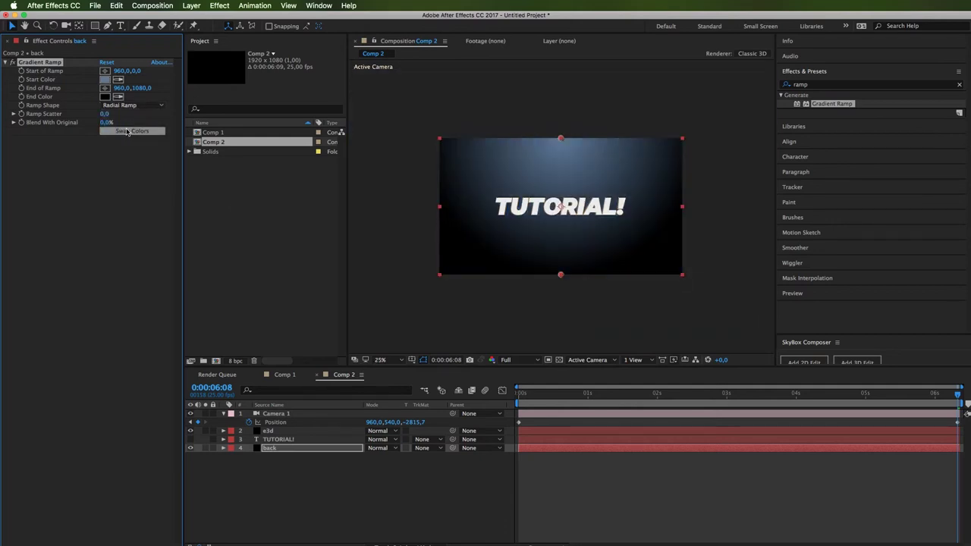
pyautogui.moveTo(142, 88); pyautogui.dragTo(877, 172)
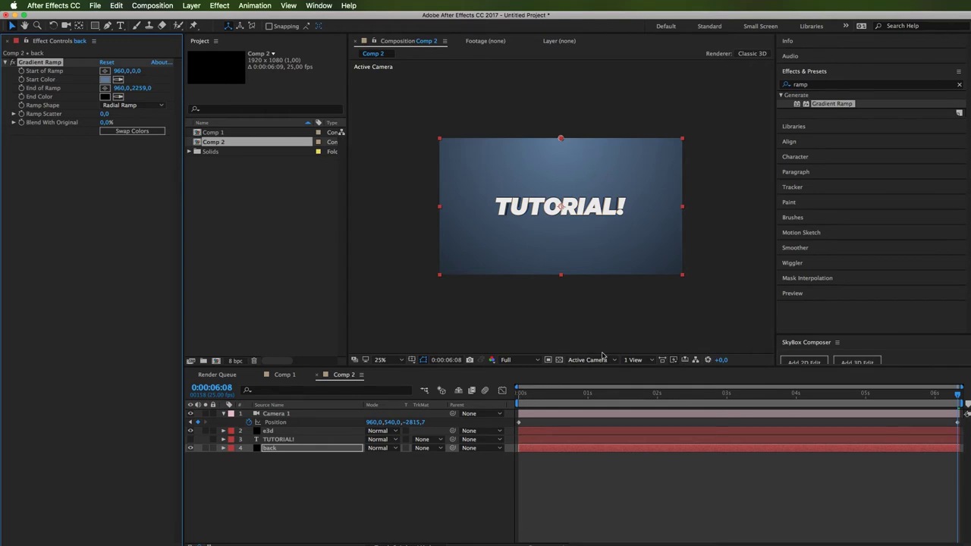
pyautogui.press('.')
pyautogui.press('.')
pyautogui.press('.')
pyautogui.press('.')
pyautogui.press('.')
pyautogui.press(',')
pyautogui.press(',')
pyautogui.press(',')
pyautogui.press(',')
pyautogui.press(',')
# Preview the TITOLO animation in Comp 1 and step back to 0:00:00:12.
pyautogui.click(286, 375)
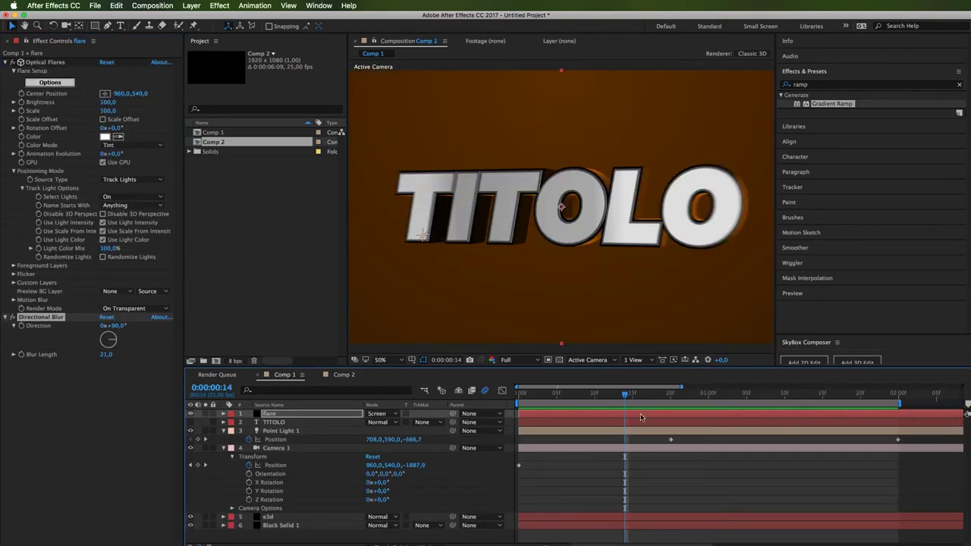
pyautogui.press('space')
pyautogui.press('space')
pyautogui.press('pageup')
pyautogui.press('pageup')
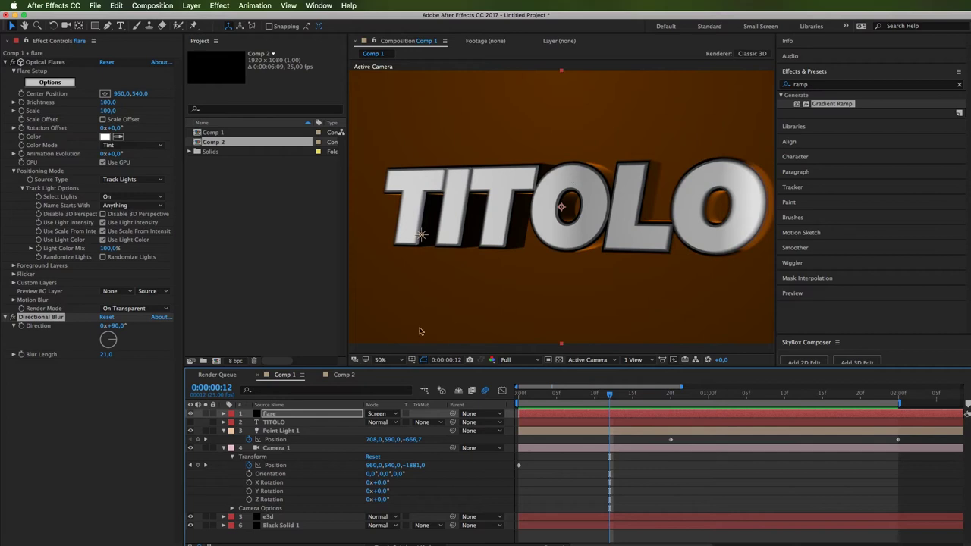
# Return to Comp 2 and preview the TUTORIAL! camera move from the start.
pyautogui.click(342, 376)
pyautogui.moveTo(604, 404); pyautogui.dragTo(479, 410)
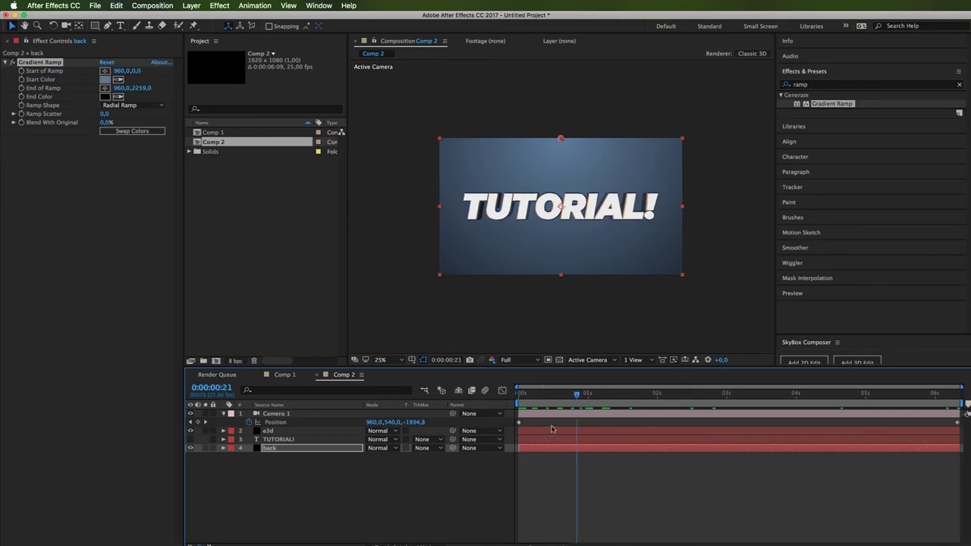
pyautogui.press('space')
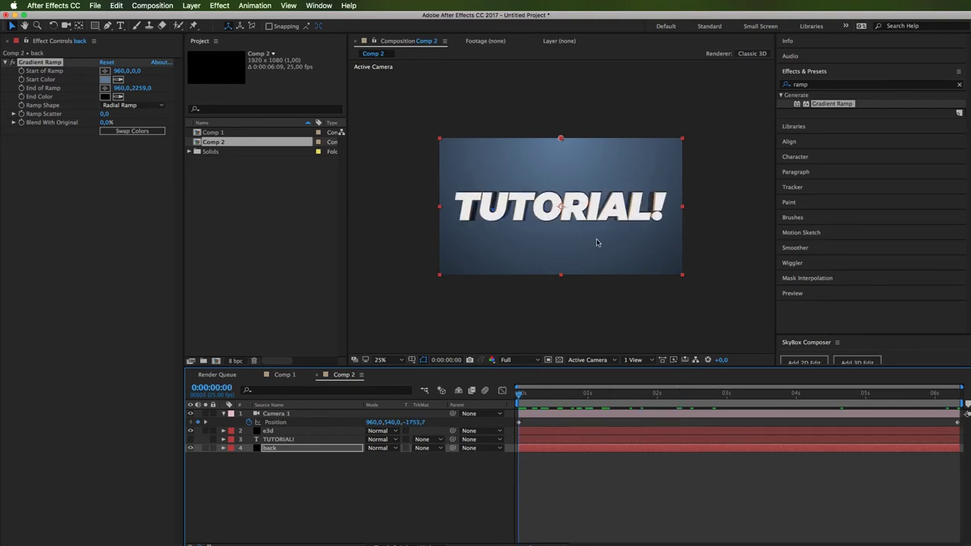
# Add a Position Z keyframe at 0:00:01:00 in the Group 1 Particle Replicator of the e3d layer's Element effect.
pyautogui.press('.')
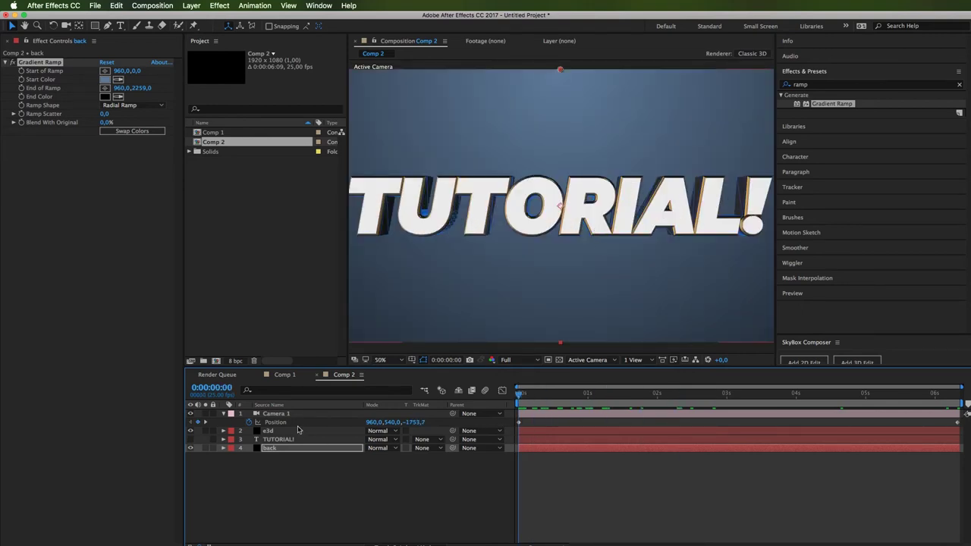
pyautogui.click(294, 432)
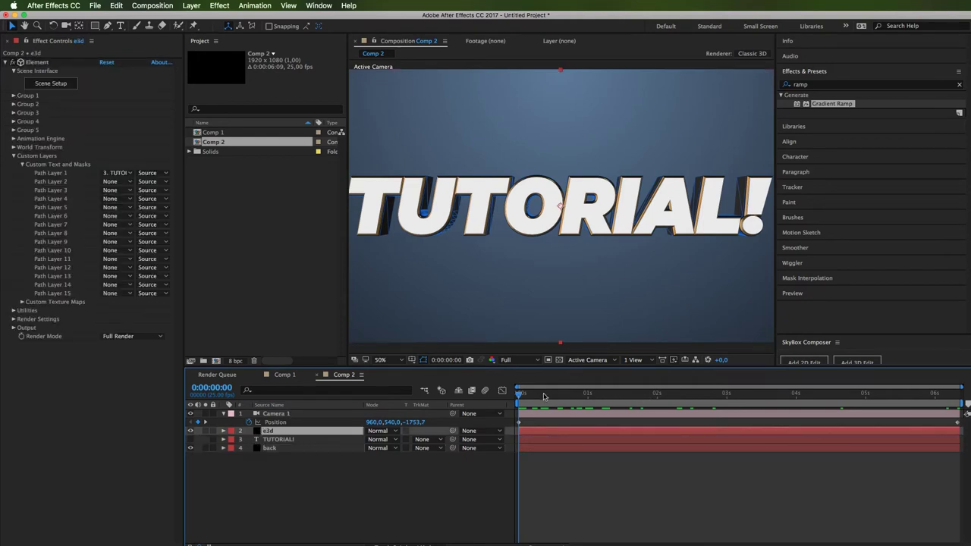
pyautogui.click(588, 393)
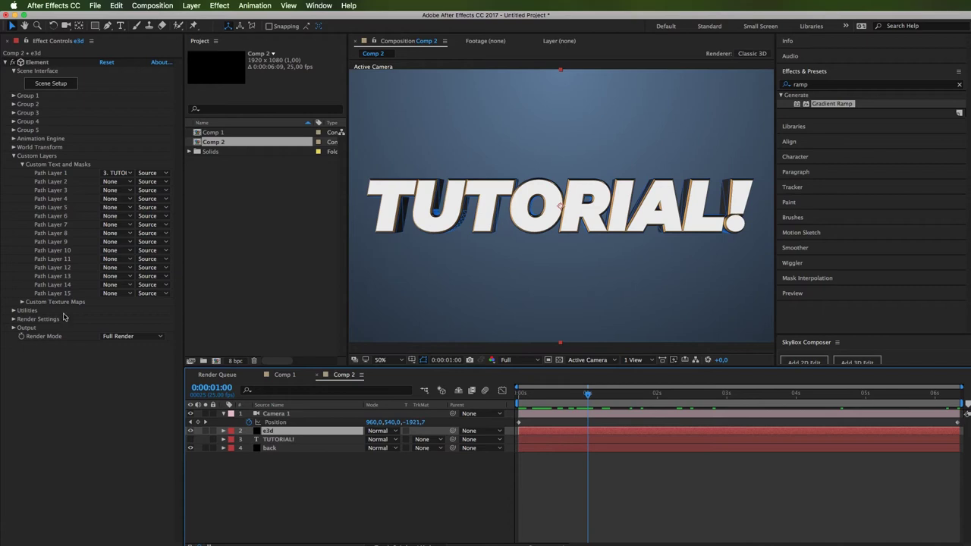
pyautogui.click(13, 155)
pyautogui.click(14, 95)
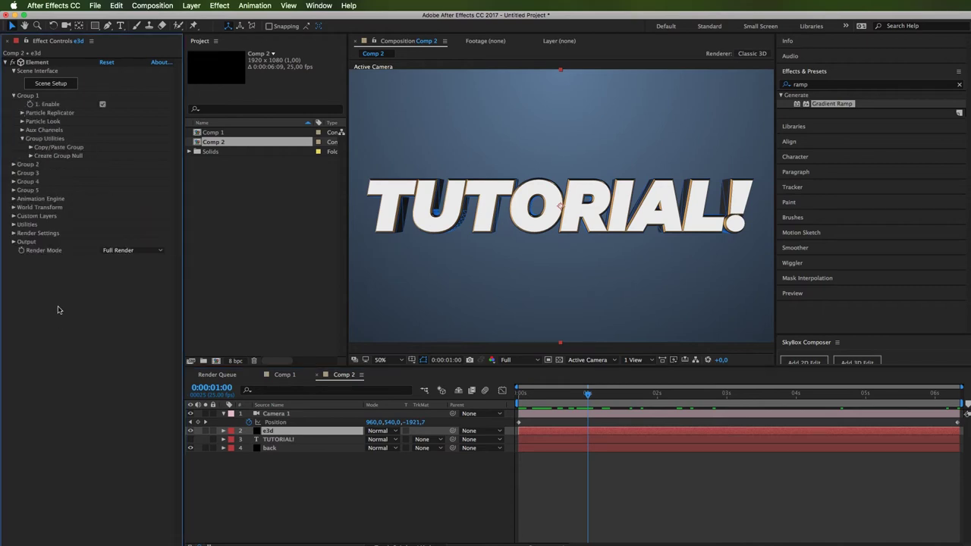
pyautogui.click(22, 113)
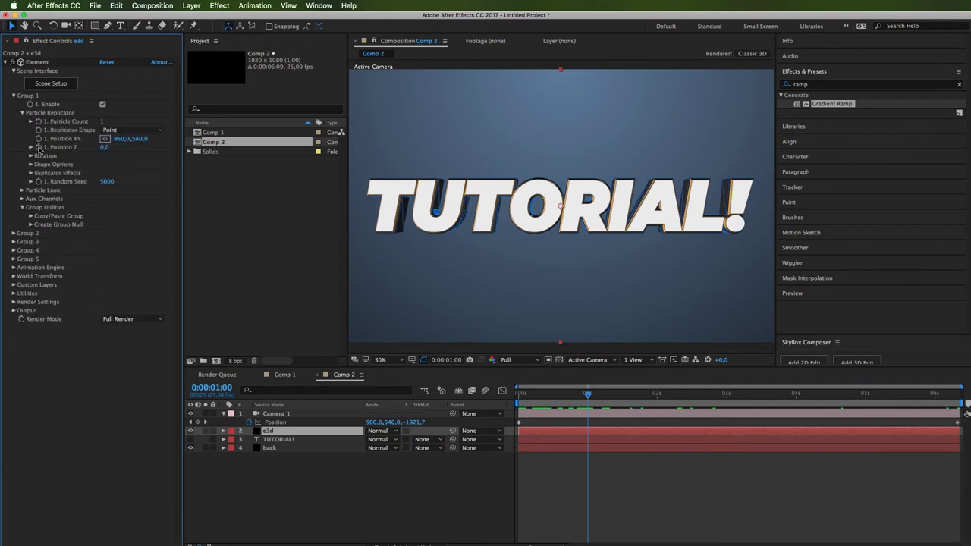
pyautogui.click(87, 155)
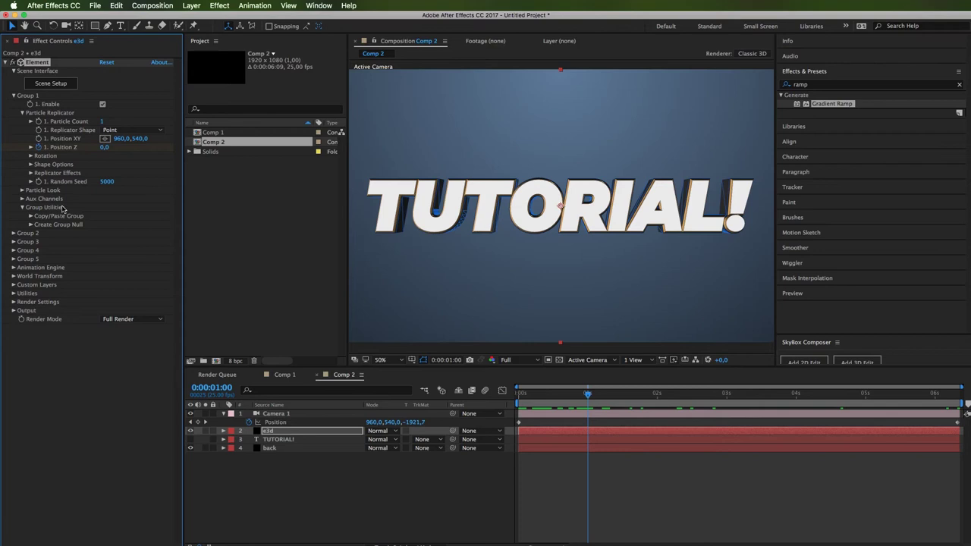
# Add a Group 1 Y Rotation keyframe of 0° at 0:00:01:00 and reveal the e3d layer's keyframes in the timeline.
pyautogui.click(30, 156)
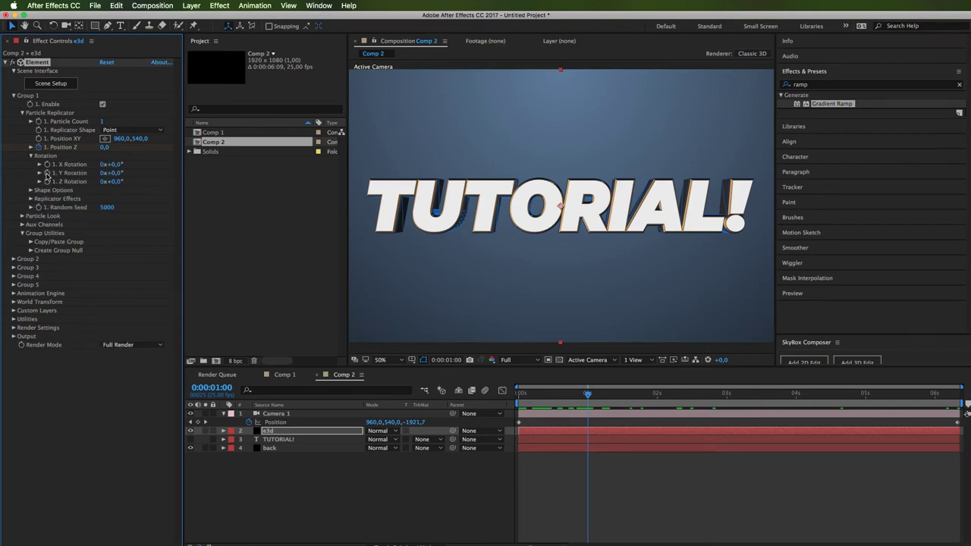
pyautogui.moveTo(113, 174); pyautogui.dragTo(114, 147)
pyautogui.press('super+z')
pyautogui.click(536, 433)
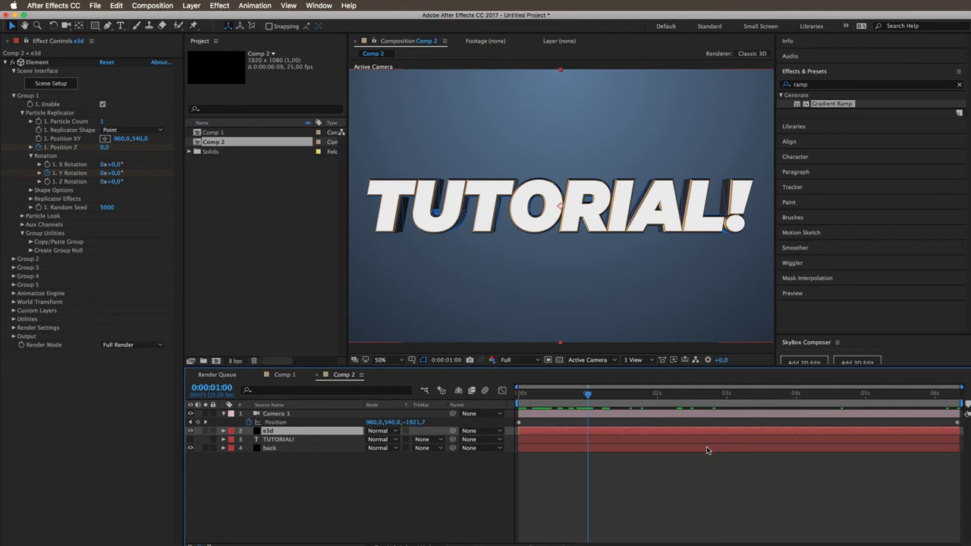
pyautogui.press('u')
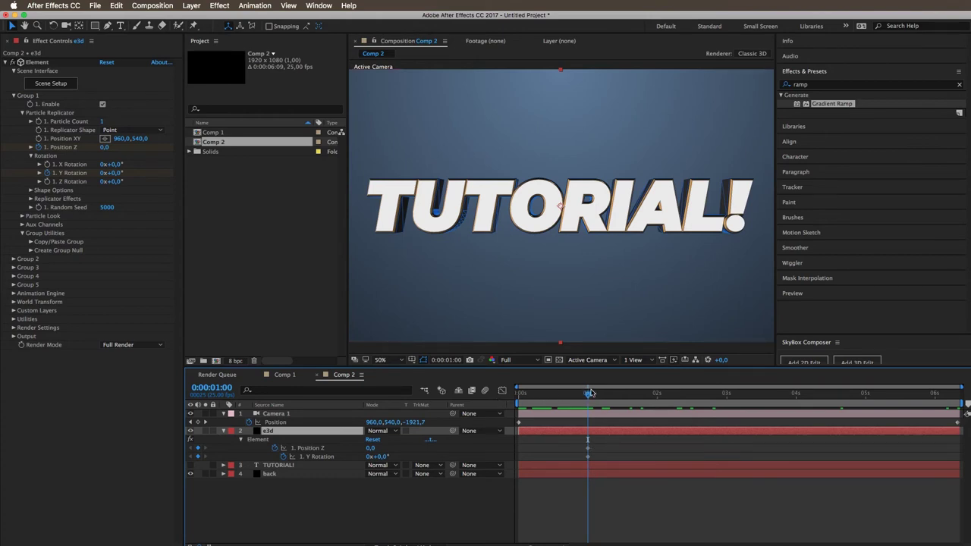
# At 0:00:00:00, set the Group 1 Y Rotation to 63° and Position Z to -1360.
pyautogui.moveTo(590, 393); pyautogui.dragTo(482, 390)
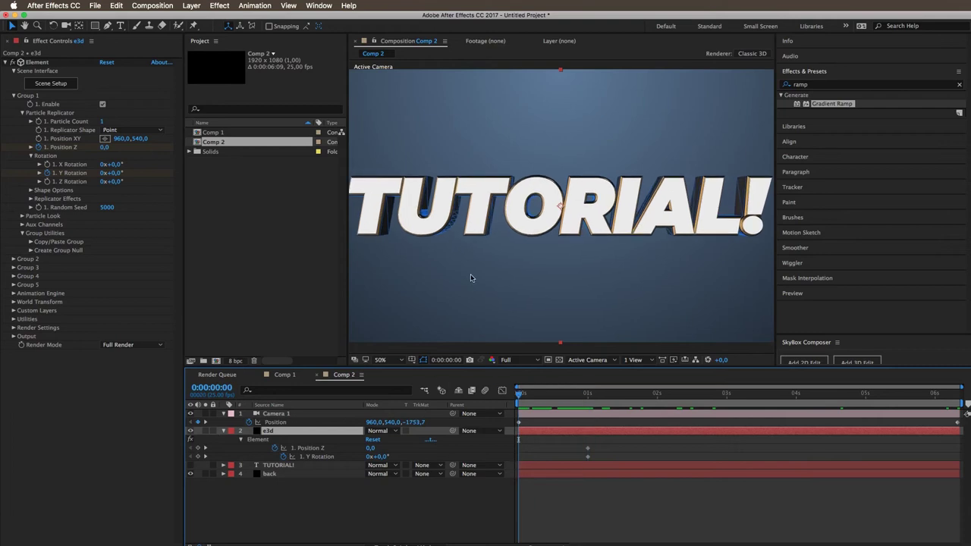
pyautogui.press(',')
pyautogui.moveTo(378, 457); pyautogui.dragTo(115, 466)
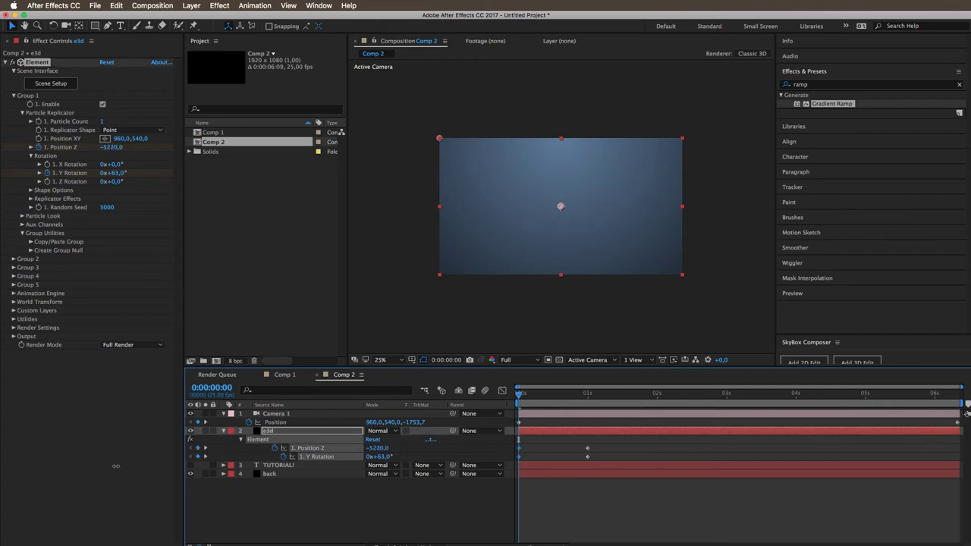
pyautogui.moveTo(307, 451)
pyautogui.mouseDown()
pyautogui.moveTo(338, 445)
pyautogui.moveTo(309, 450)
pyautogui.moveTo(324, 453)
pyautogui.mouseUp()
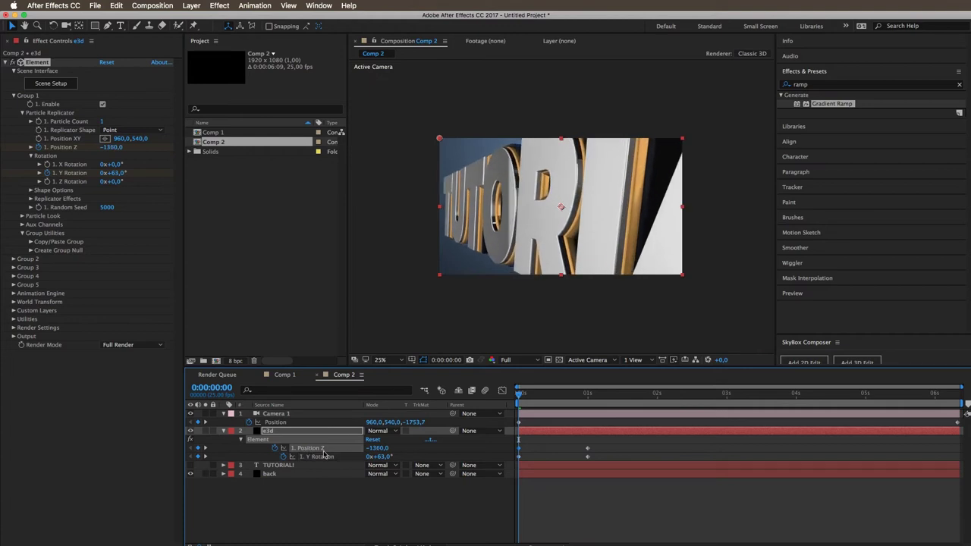
pyautogui.moveTo(626, 450); pyautogui.dragTo(581, 464)
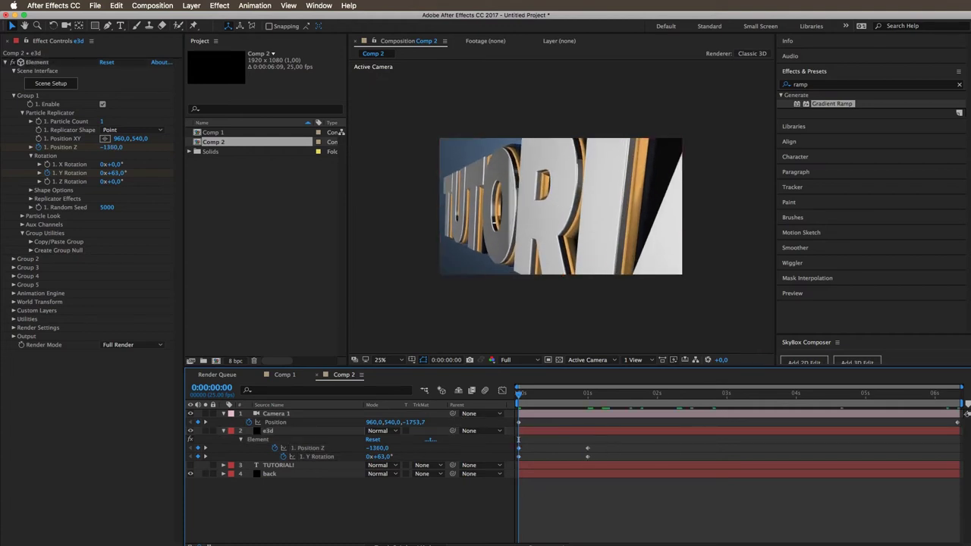
# End the work area at about 2 seconds, enable motion blur for the composition and preview the text animation.
pyautogui.press('F4')
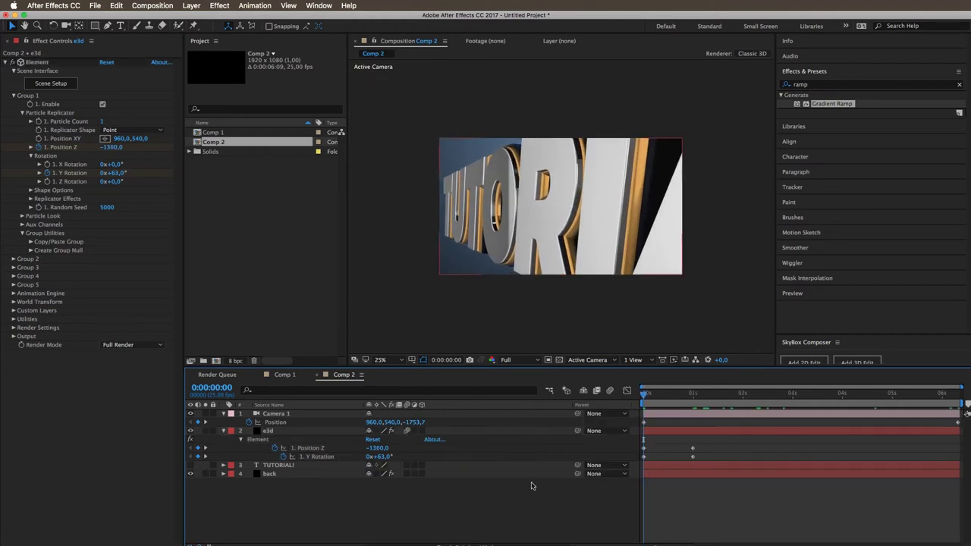
pyautogui.moveTo(966, 414); pyautogui.dragTo(747, 414)
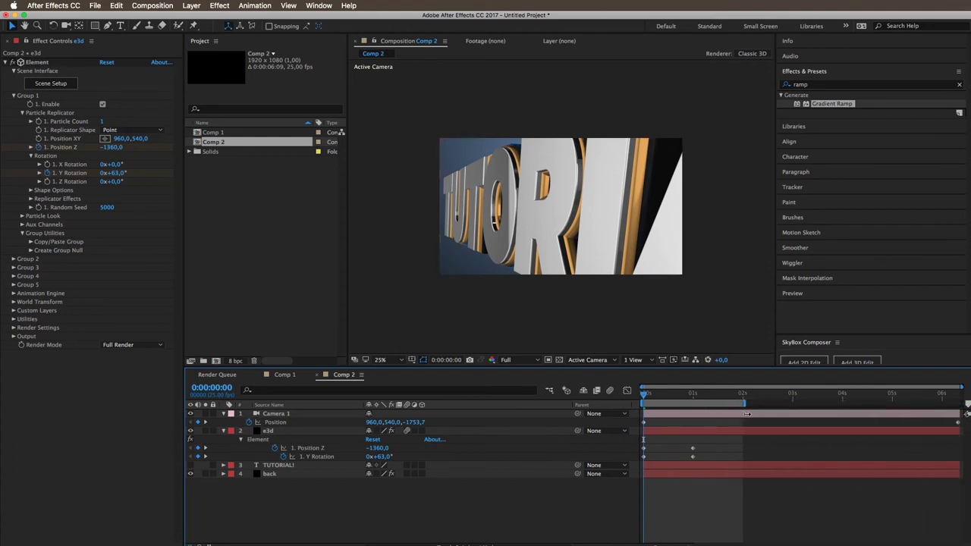
pyautogui.press('space')
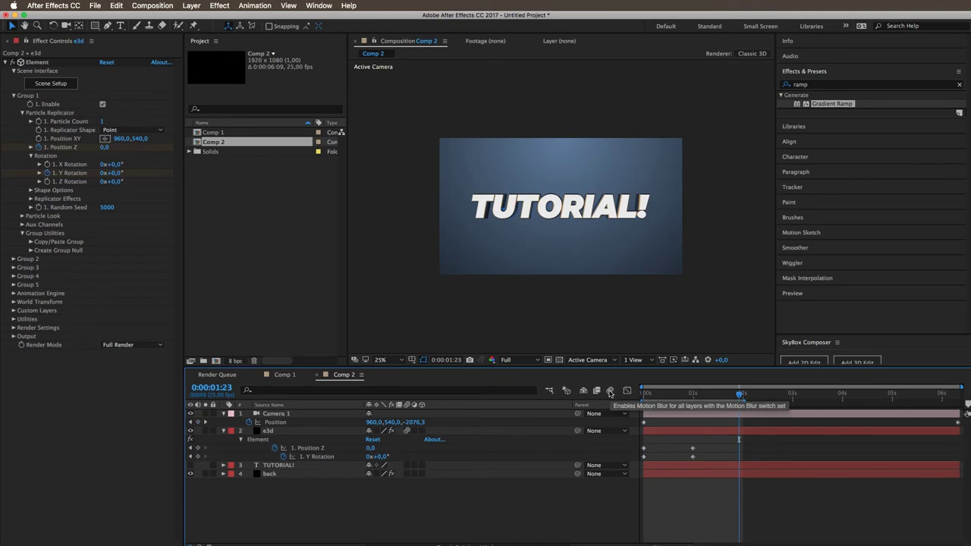
pyautogui.click(610, 392)
pyautogui.press('space')
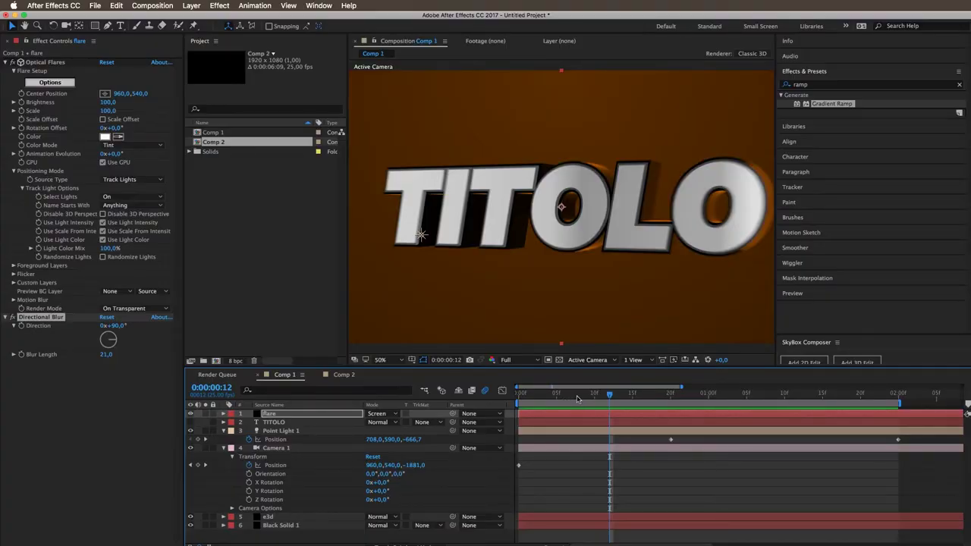
# Scrub through the light animation in Comp 1 for reference and return to Comp 2.
pyautogui.moveTo(577, 395); pyautogui.dragTo(721, 396)
pyautogui.click(344, 375)
pyautogui.rightClick(477, 529)
pyautogui.moveTo(541, 519)
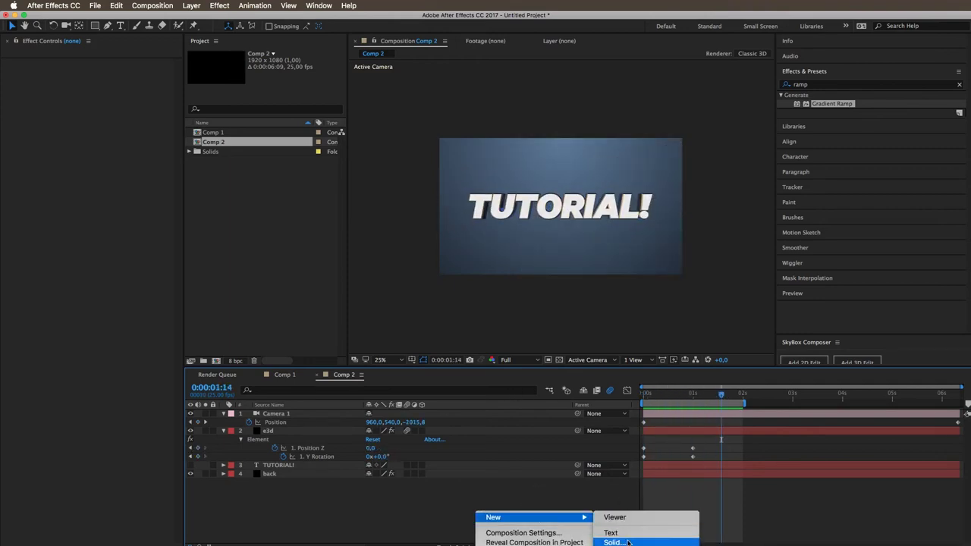
pyautogui.press('super+alt+shift+l')
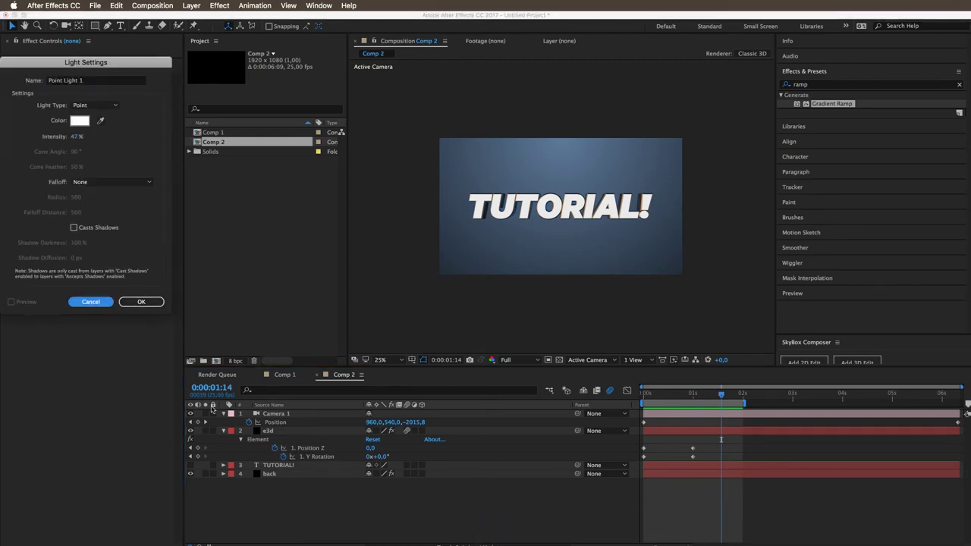
pyautogui.click(91, 302)
# Add a new Point light to Comp 2, keeping its default name and settings.
pyautogui.rightClick(492, 500)
pyautogui.moveTo(547, 505)
pyautogui.click(659, 541)
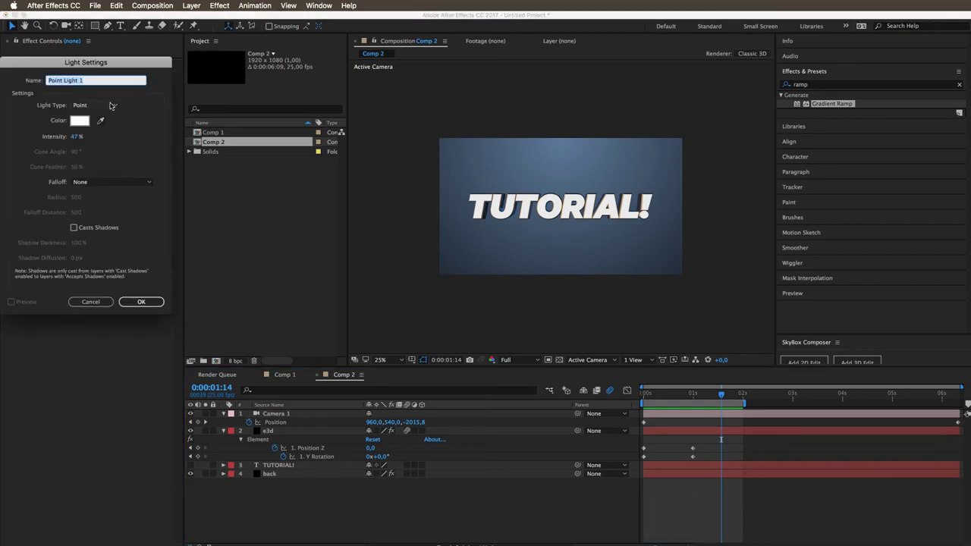
pyautogui.click(112, 107)
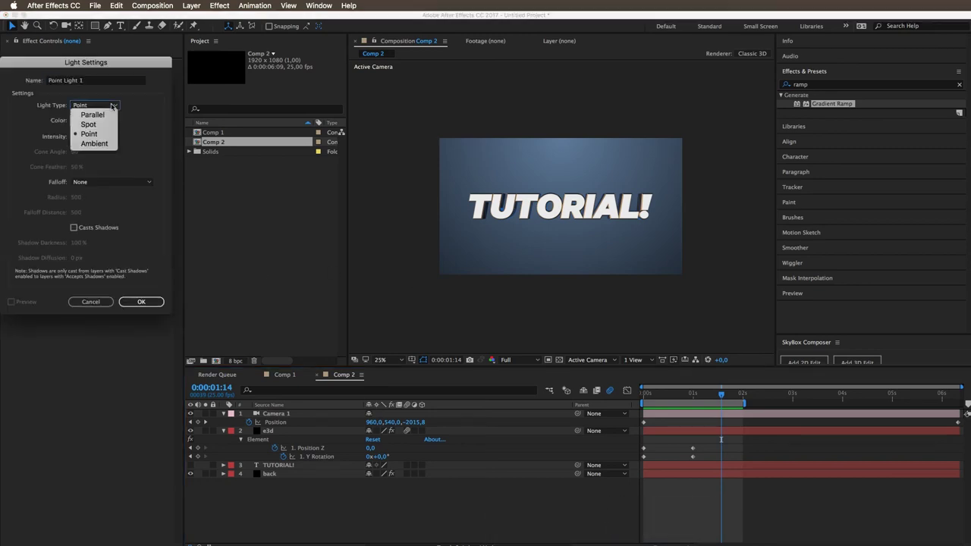
pyautogui.click(89, 134)
pyautogui.click(141, 301)
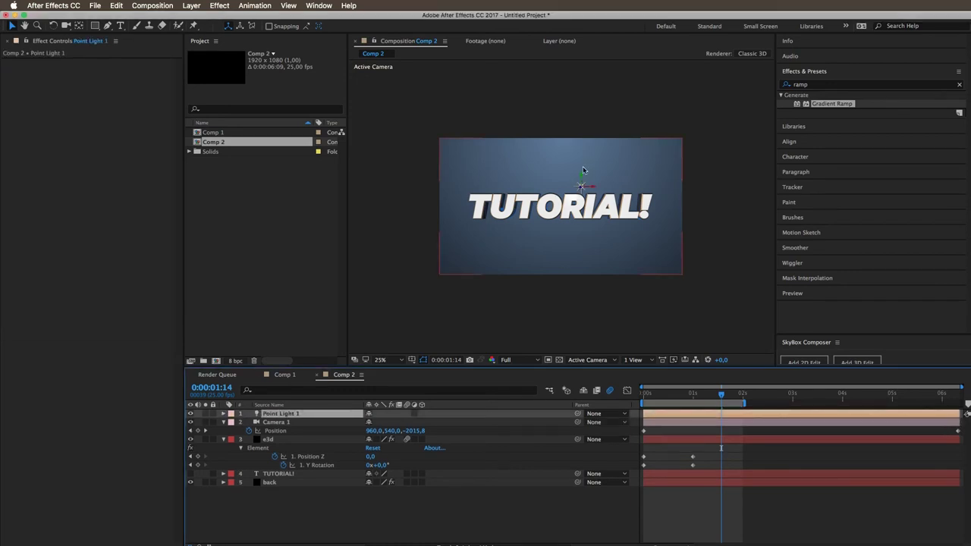
# Move the point light down to a Y position of about 592, near the lower edge of the text.
pyautogui.moveTo(582, 178)
pyautogui.mouseDown()
pyautogui.moveTo(581, 258)
pyautogui.moveTo(580, 197)
pyautogui.mouseUp()
pyautogui.scroll(4, 580, 214)
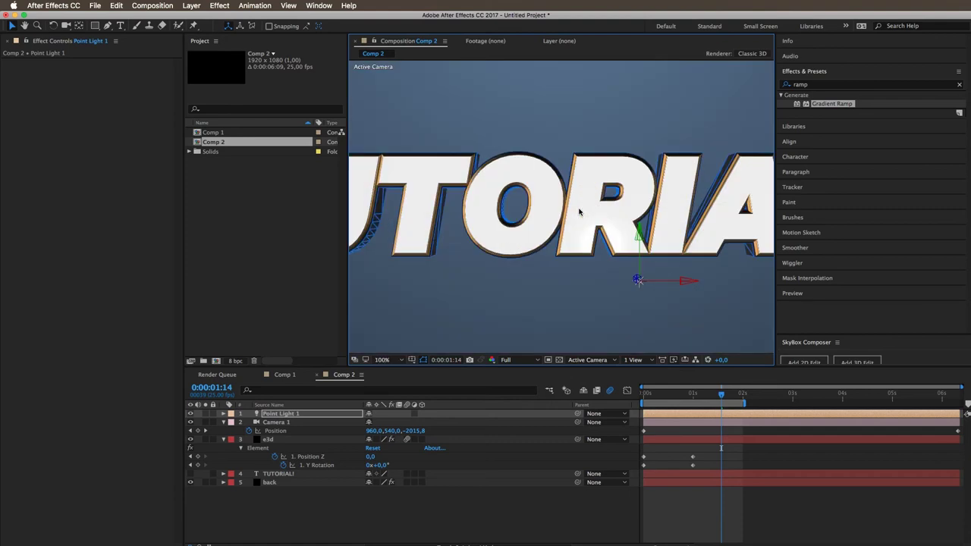
pyautogui.moveTo(640, 238); pyautogui.dragTo(639, 227)
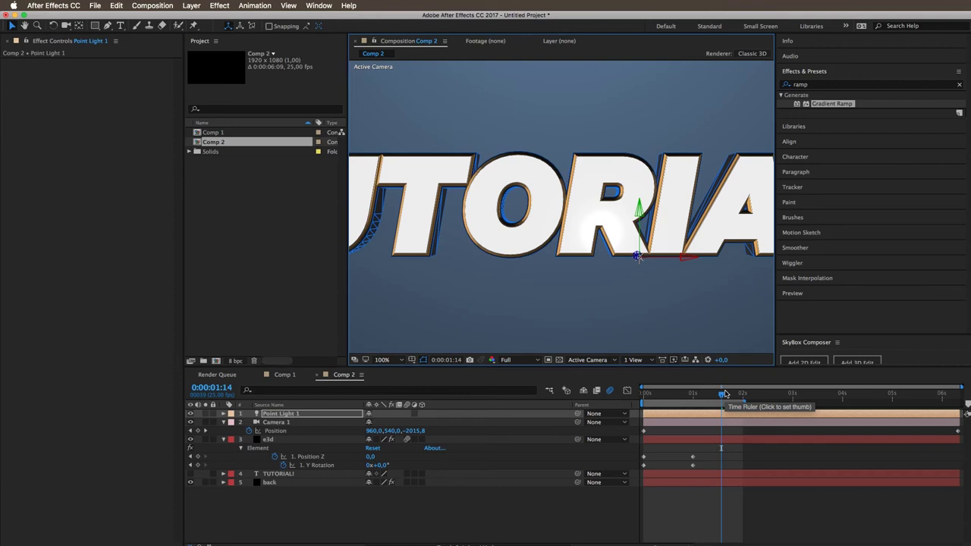
pyautogui.press(',')
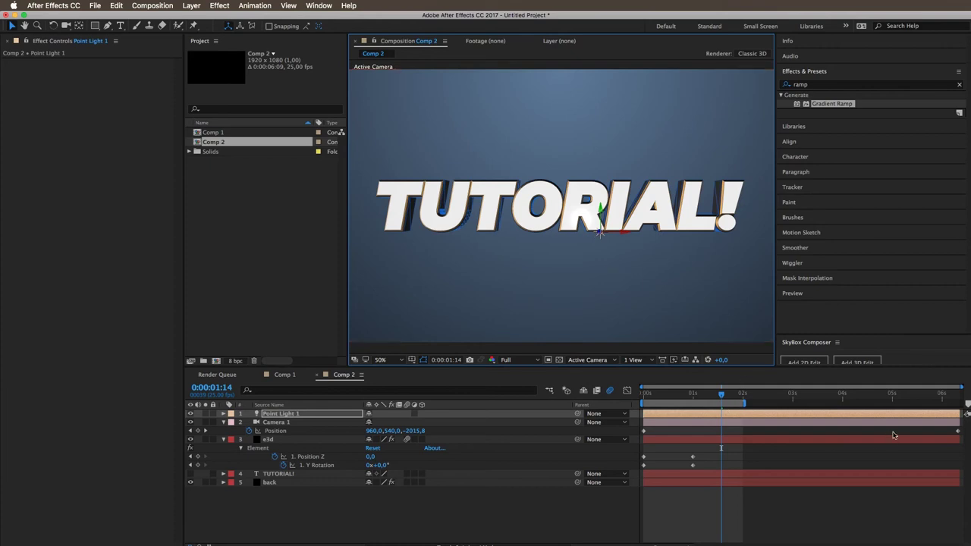
# Split the point light layer at 0:00:01:24 and delete the part after it.
pyautogui.moveTo(723, 395); pyautogui.dragTo(742, 396)
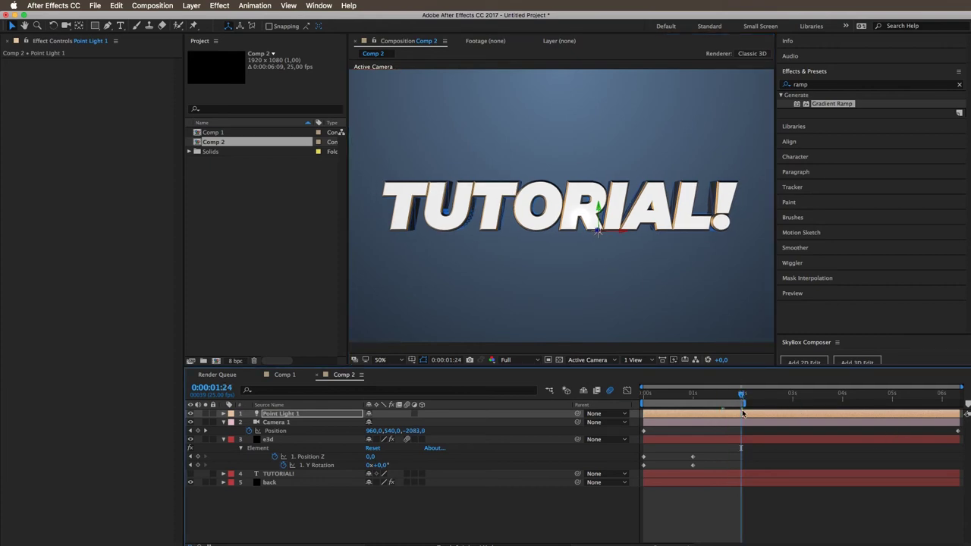
pyautogui.press('super+shift+d')
pyautogui.press('Delete')
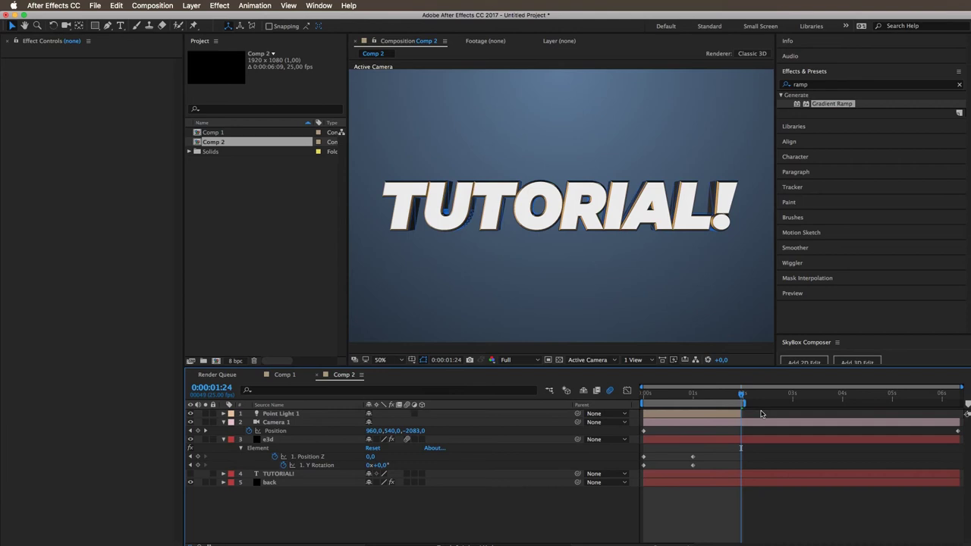
# Keyframe the point light's Position at 616, 592, -666.7 at 0:00:01:00 and at 1302, 592, -666.7 at 0:00:01:24.
pyautogui.click(737, 417)
pyautogui.moveTo(741, 394); pyautogui.dragTo(692, 393)
pyautogui.moveTo(629, 237); pyautogui.dragTo(444, 235)
pyautogui.moveTo(526, 237); pyautogui.dragTo(520, 235)
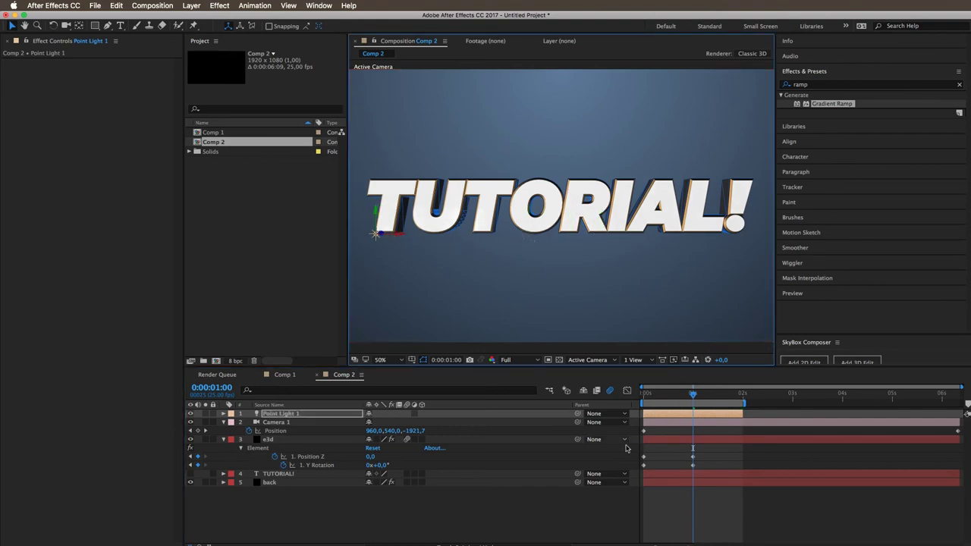
pyautogui.press('p')
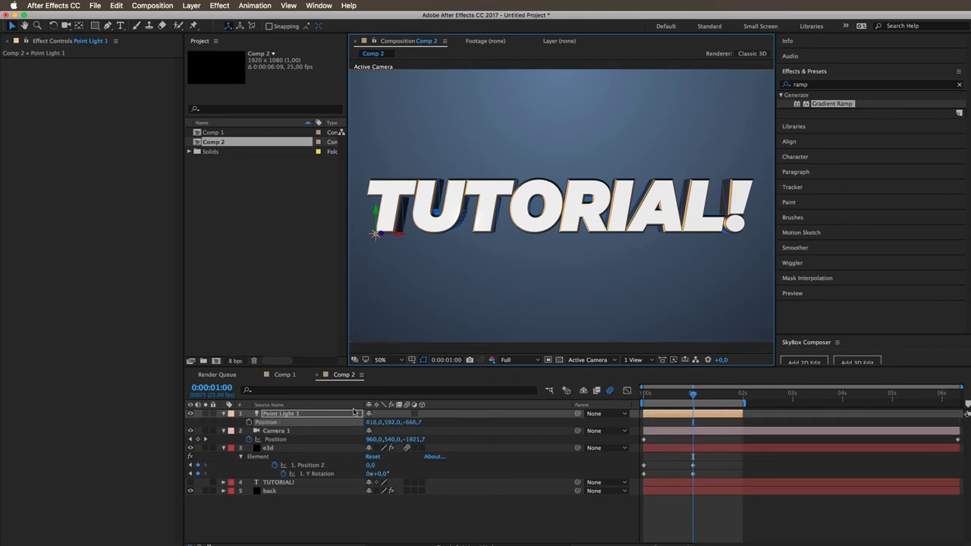
pyautogui.click(249, 423)
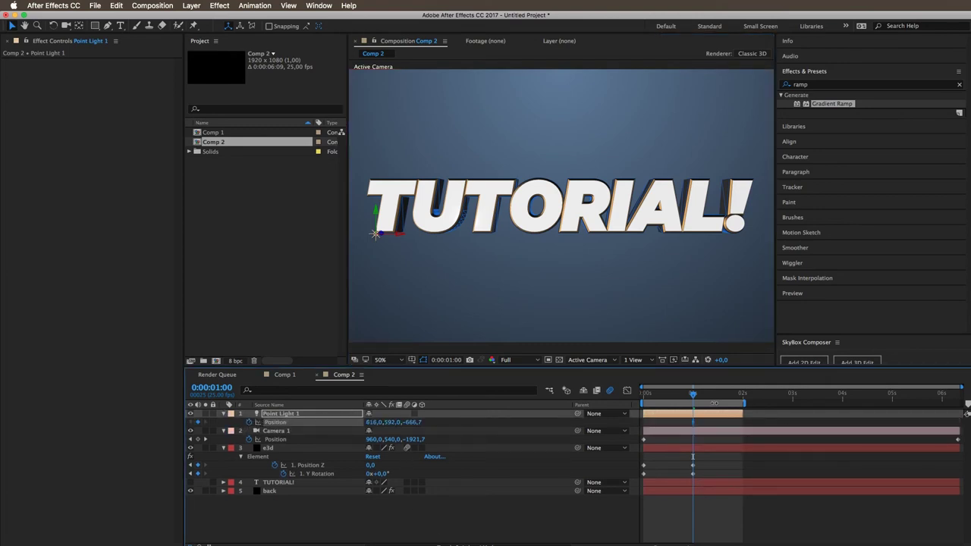
pyautogui.moveTo(693, 395); pyautogui.dragTo(743, 403)
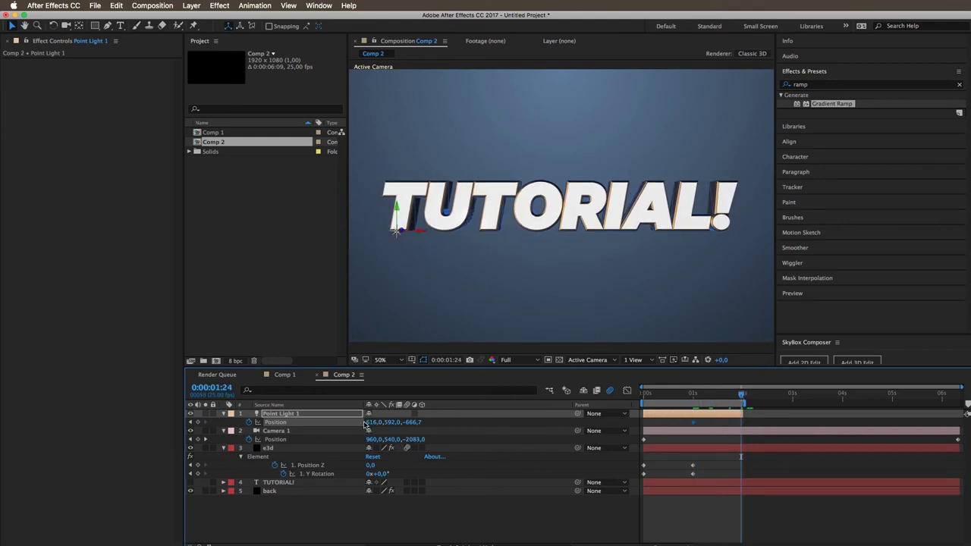
pyautogui.moveTo(371, 423); pyautogui.dragTo(752, 455)
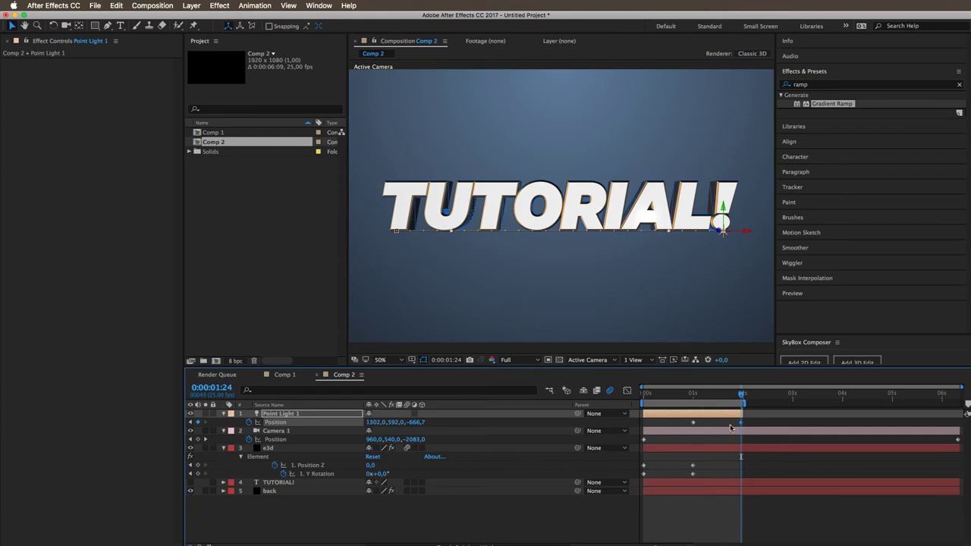
# At 0:00:01:00, add an Intensity keyframe of 0% to the point light.
pyautogui.moveTo(724, 396); pyautogui.dragTo(693, 395)
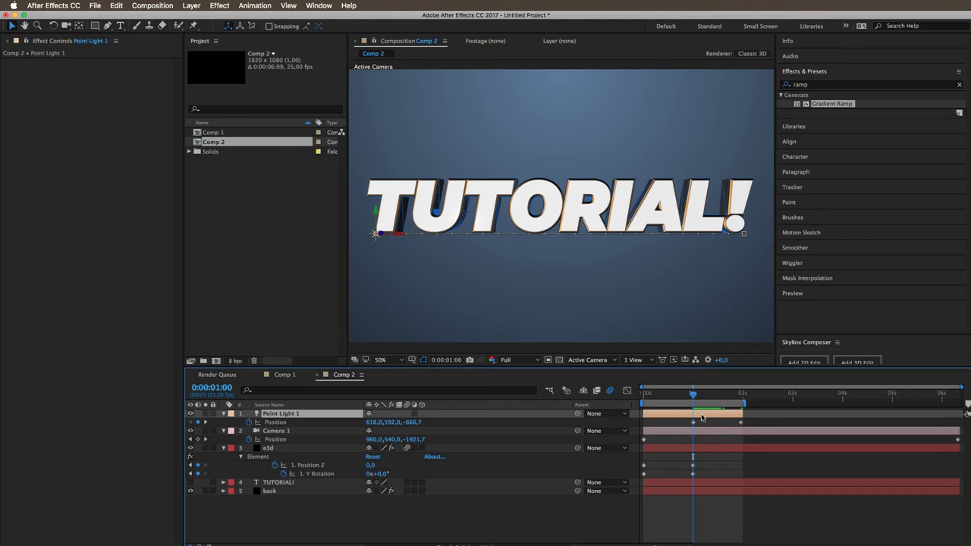
pyautogui.press('t')
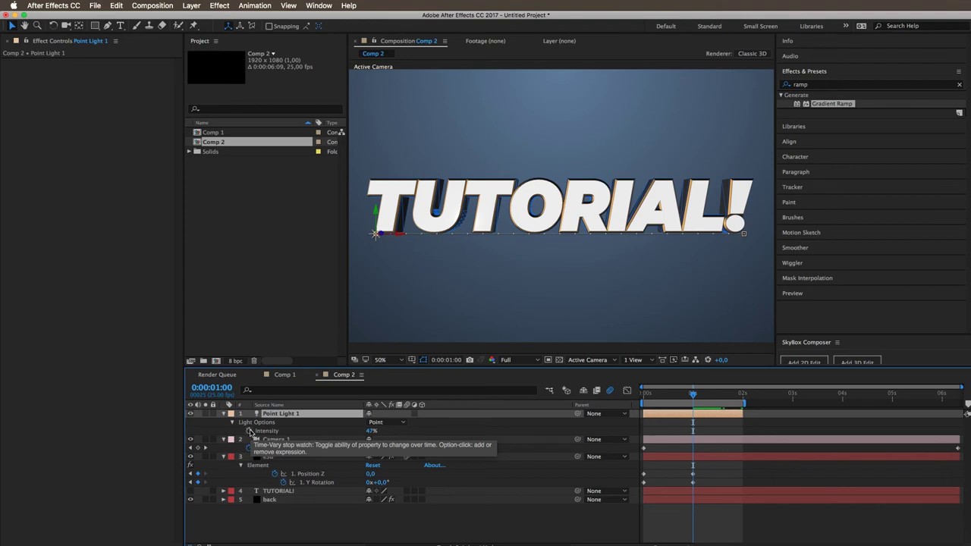
pyautogui.click(250, 431)
pyautogui.click(372, 431)
pyautogui.write('0')
pyautogui.press('Return')
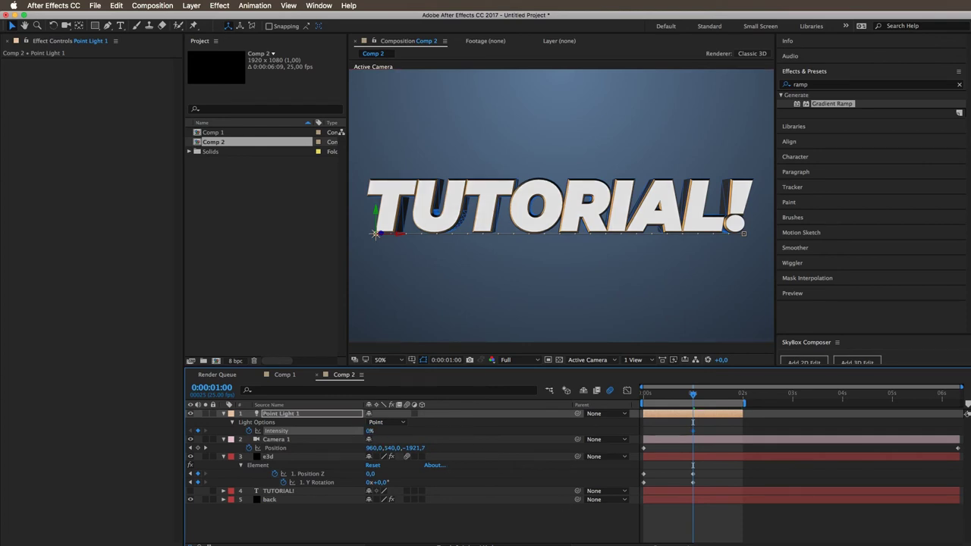
# Set the point light's Intensity to 100% at 0:00:01:03.
pyautogui.scroll(3, 708, 452)
pyautogui.press('space')
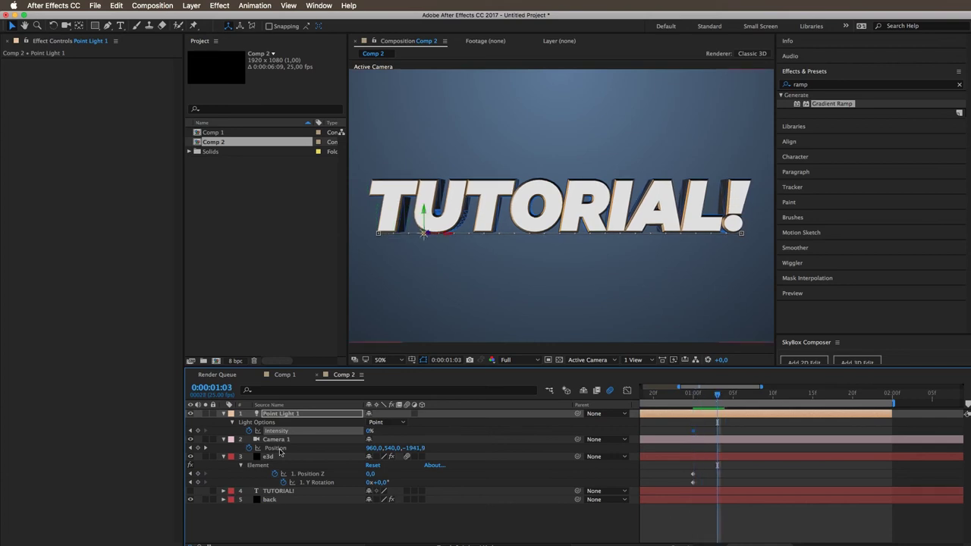
pyautogui.click(371, 431)
pyautogui.write('100')
pyautogui.press('Return')
pyautogui.moveTo(372, 431); pyautogui.dragTo(817, 432)
pyautogui.press('super+z')
# Keyframe the point light's Intensity at 100% at 0:00:01:20 and 0% at 0:00:02:00, and scrub through the fade.
pyautogui.click(765, 393)
pyautogui.moveTo(779, 407); pyautogui.dragTo(854, 417)
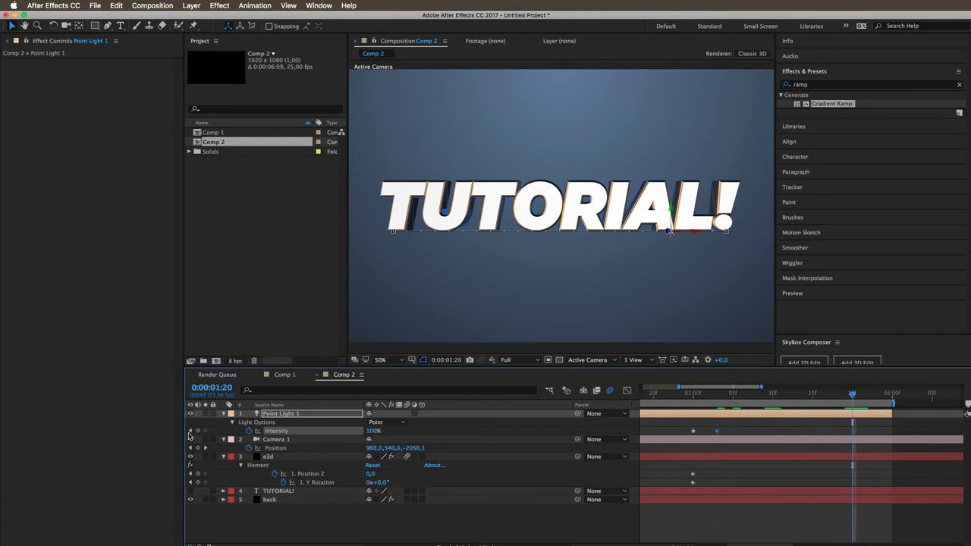
pyautogui.moveTo(873, 393); pyautogui.dragTo(893, 393)
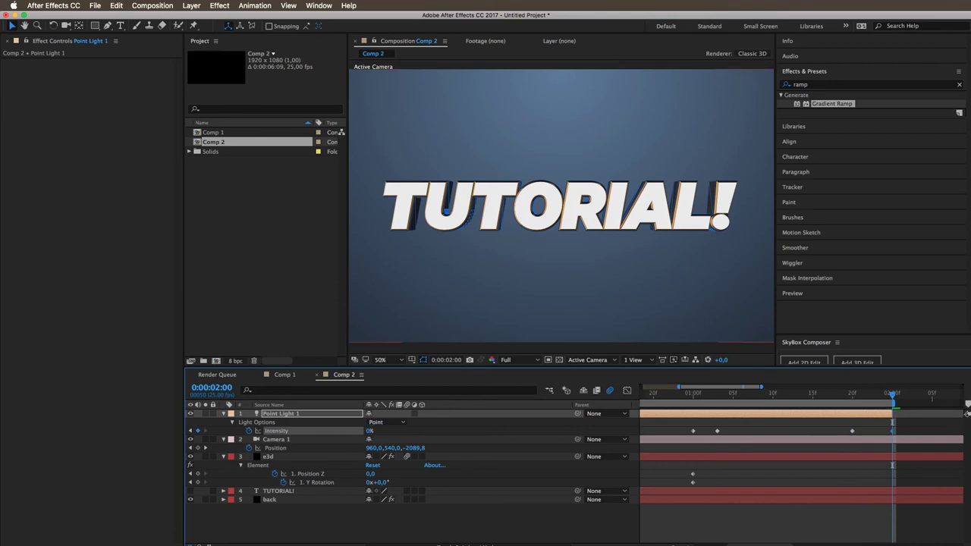
pyautogui.moveTo(893, 396); pyautogui.dragTo(758, 426)
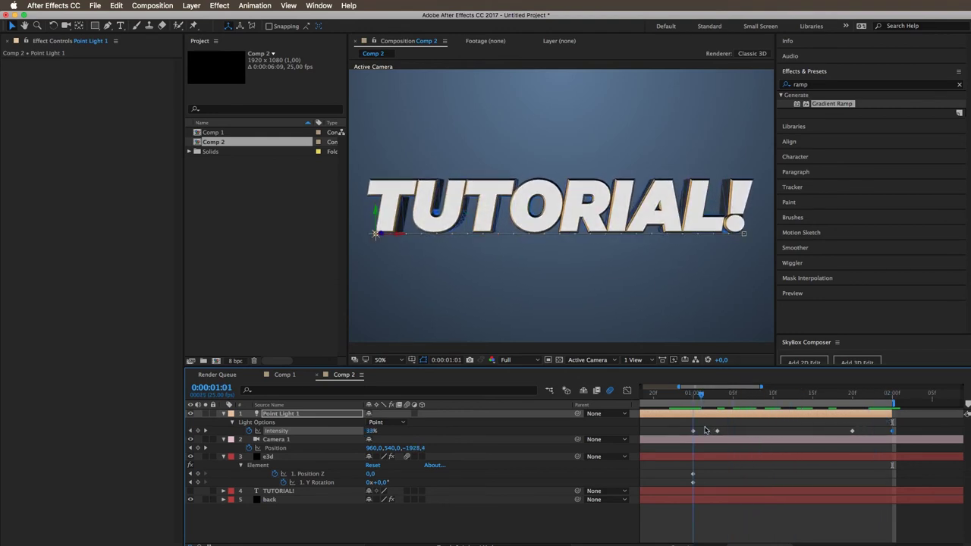
pyautogui.moveTo(722, 431); pyautogui.dragTo(751, 422)
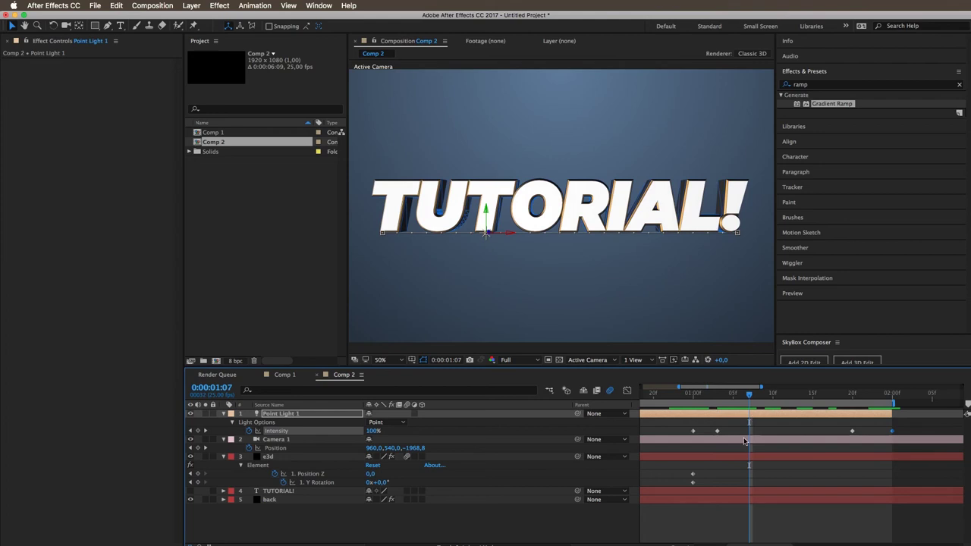
# Create a new black 1920 x 1080 solid layer named flare.
pyautogui.click(721, 521)
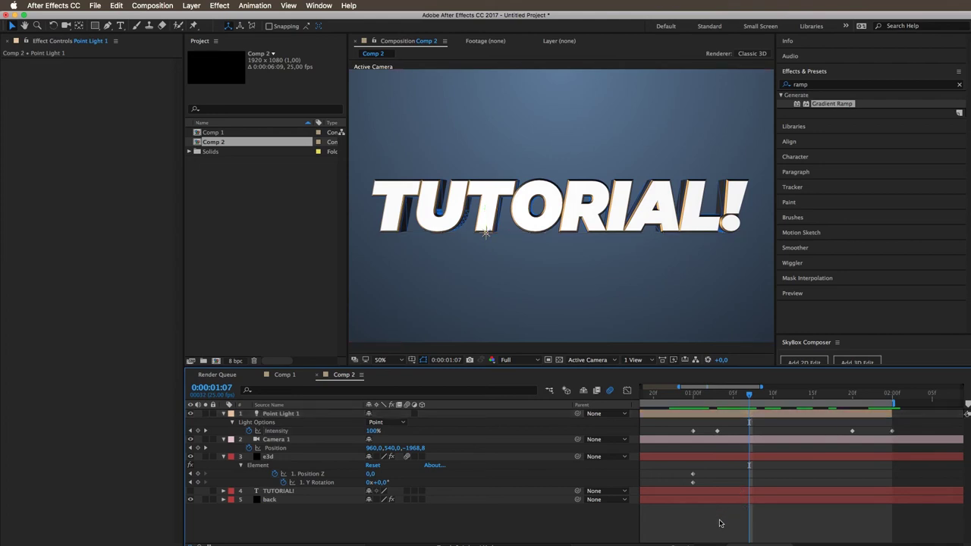
pyautogui.click(191, 6)
pyautogui.moveTo(199, 17)
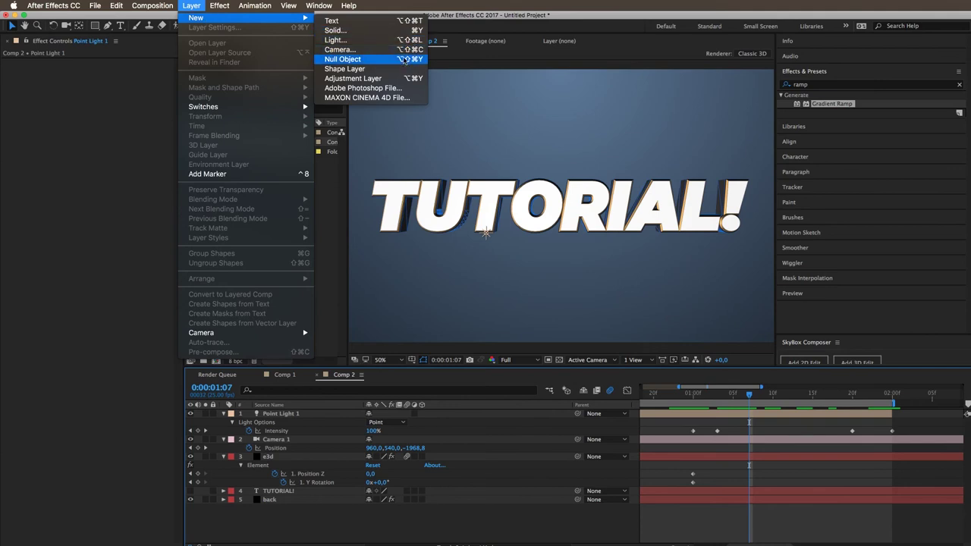
pyautogui.click(335, 30)
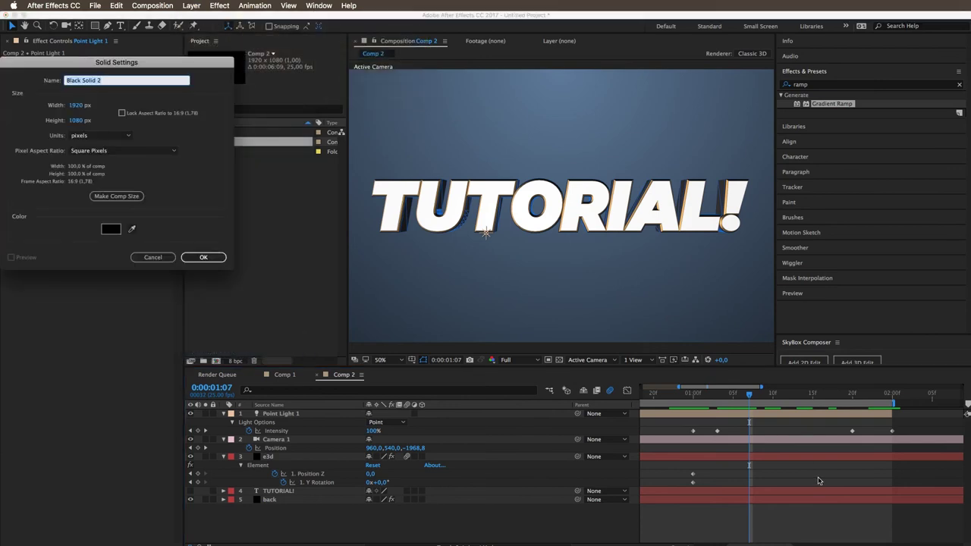
pyautogui.write('flare')
pyautogui.press('Return')
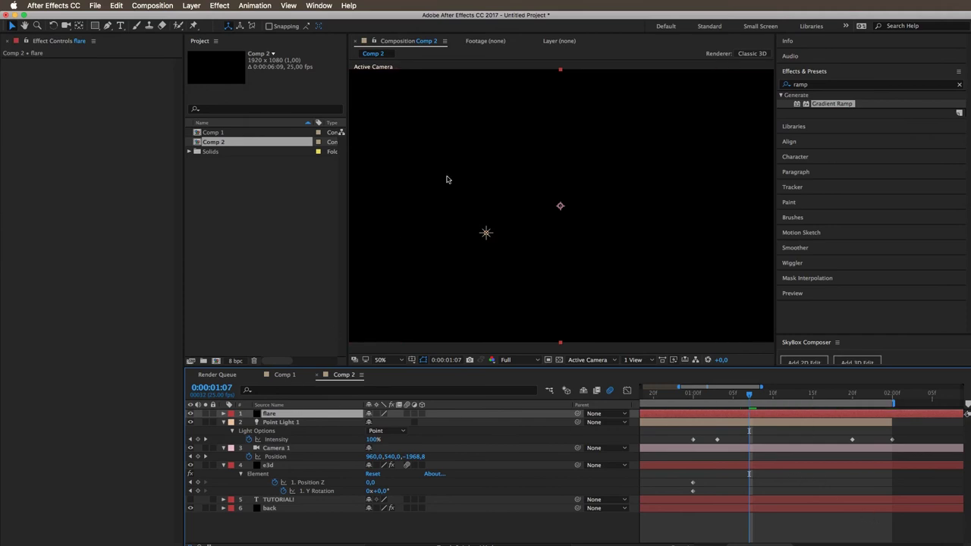
# Apply the Video Copilot Optical Flares effect to the flare layer.
pyautogui.click(196, 6)
pyautogui.moveTo(219, 6)
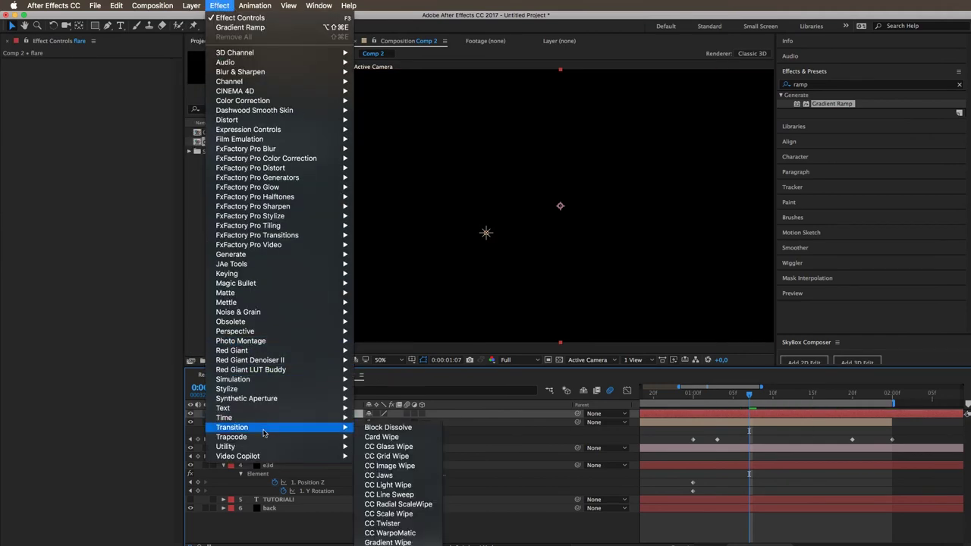
pyautogui.moveTo(265, 456)
pyautogui.click(402, 474)
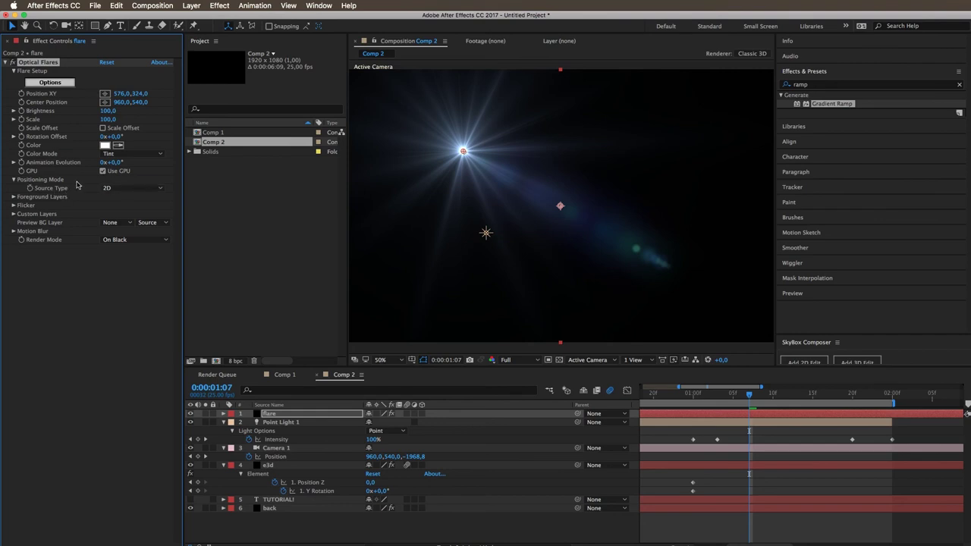
# Set the Optical Flares Source Type to Track Lights and the Render Mode to On Transparent.
pyautogui.click(122, 192)
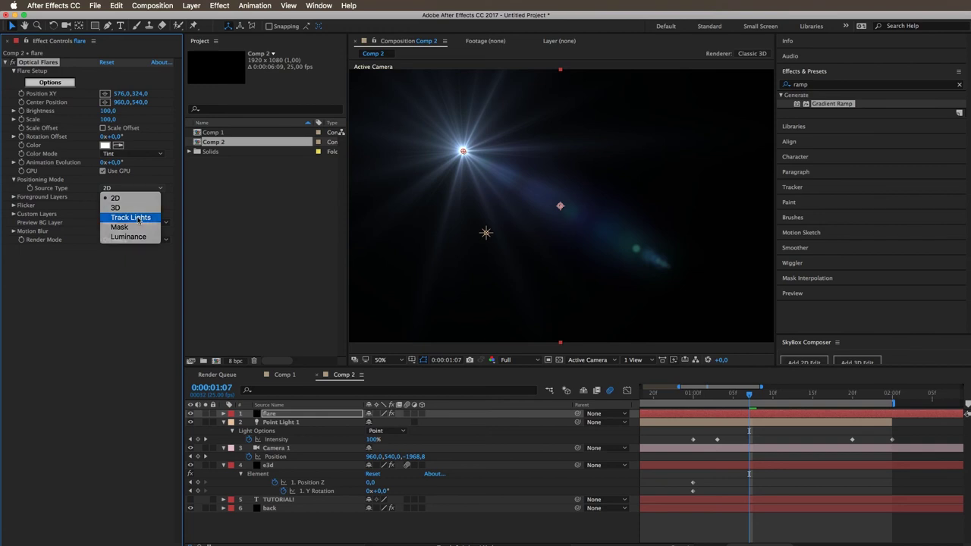
pyautogui.click(139, 213)
pyautogui.click(128, 310)
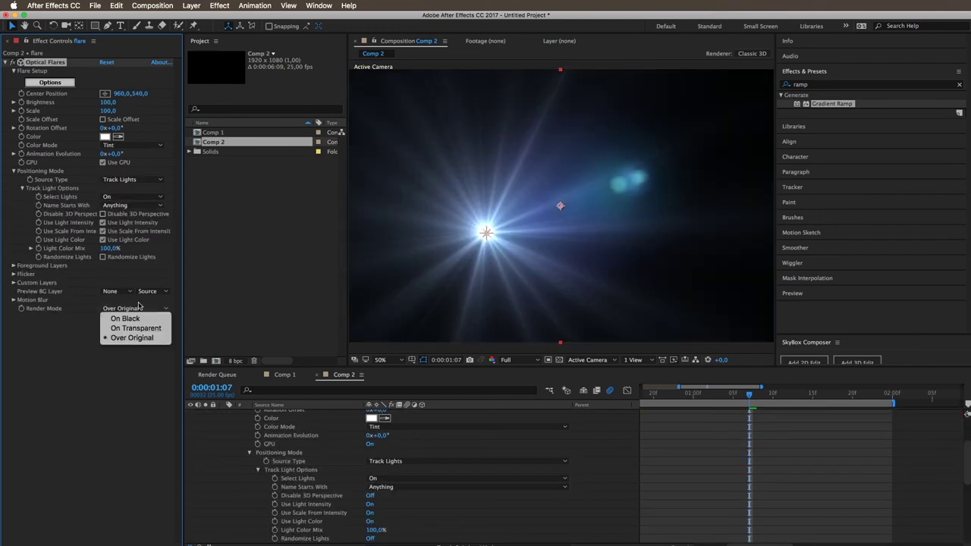
pyautogui.click(156, 328)
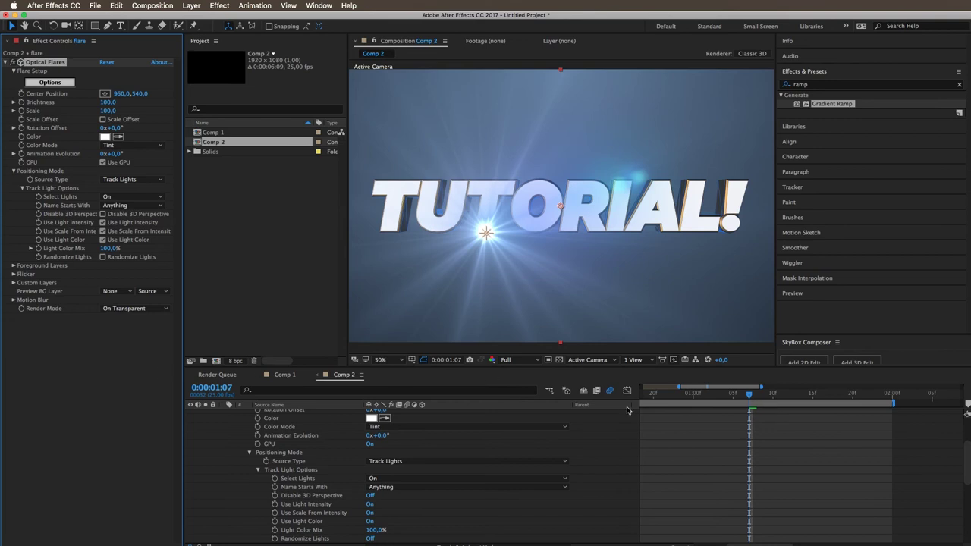
# Collapse the flare layer's expanded properties and show the full composition duration in the timeline.
pyautogui.click(604, 486)
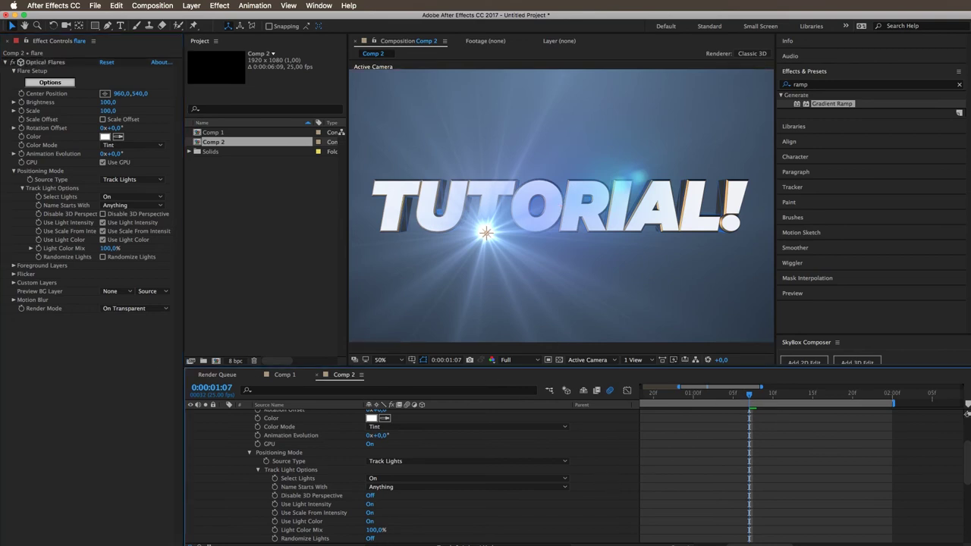
pyautogui.press(';')
pyautogui.scroll(4, 679, 509)
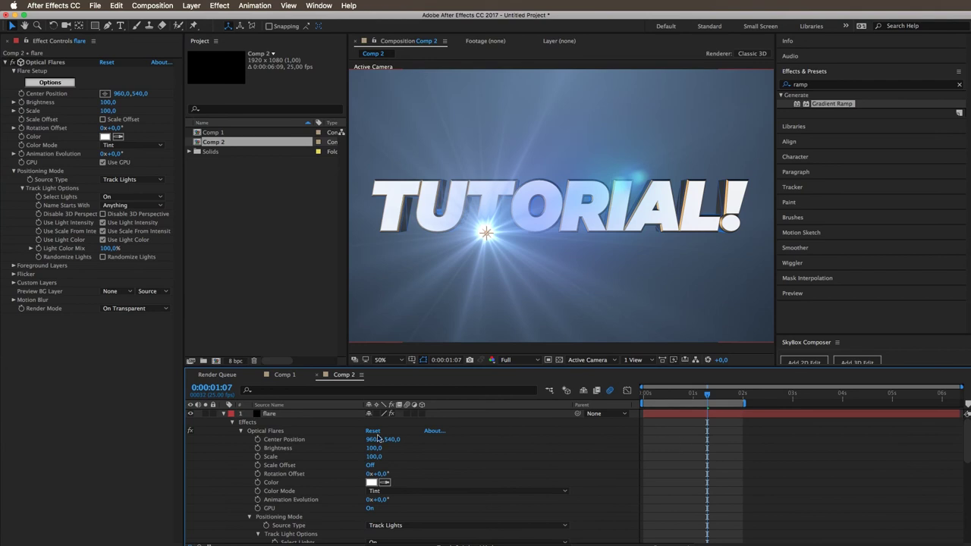
pyautogui.press('u')
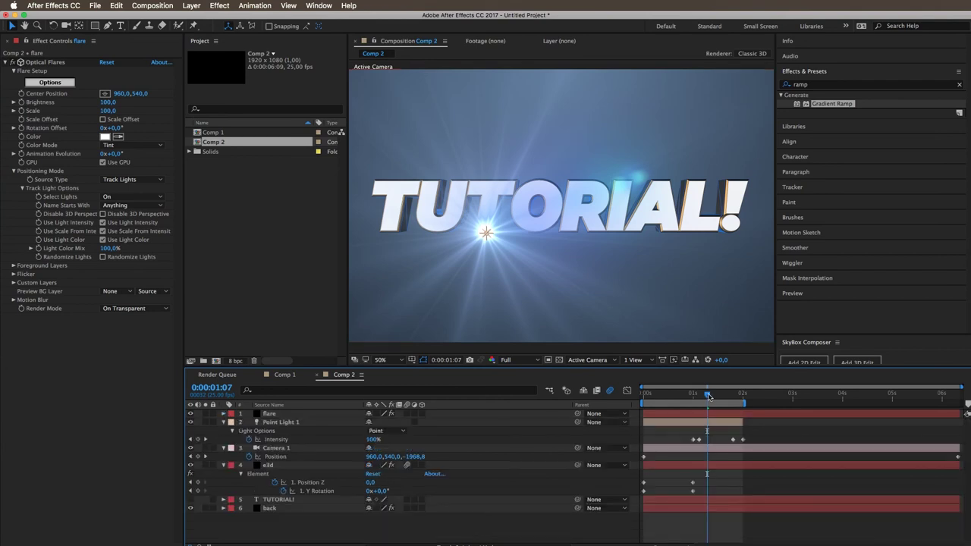
# Preview the flare's travel along the TUTORIAL! text in the composition.
pyautogui.moveTo(708, 395); pyautogui.dragTo(682, 394)
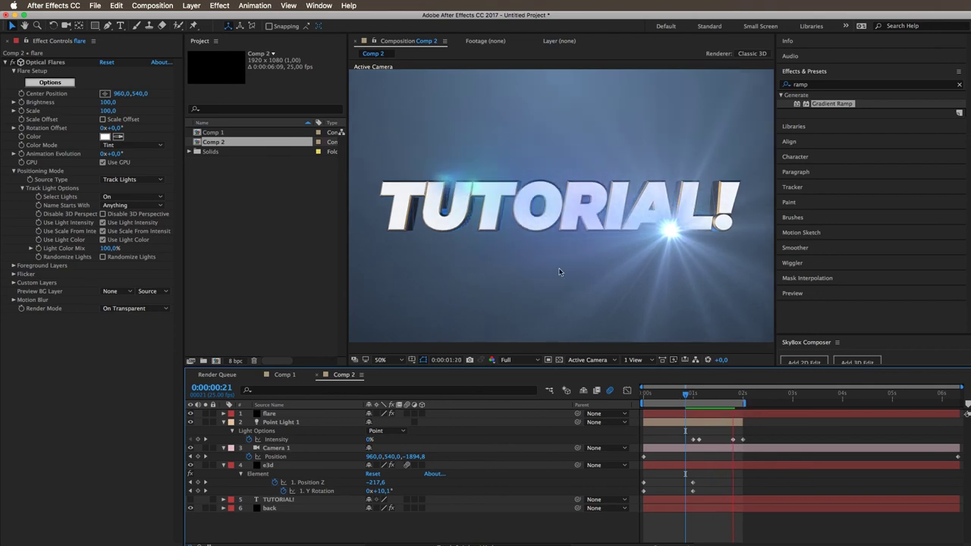
pyautogui.press('Home')
pyautogui.press('space')
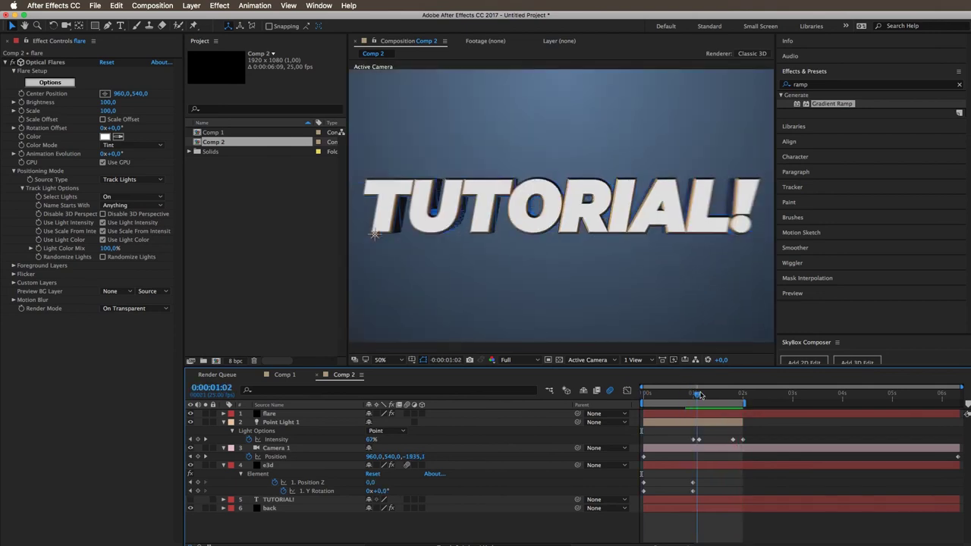
# Load preset 1 from the _Custom Presets folder in the Optical Flares options and test the flare at different preview positions.
pyautogui.click(52, 83)
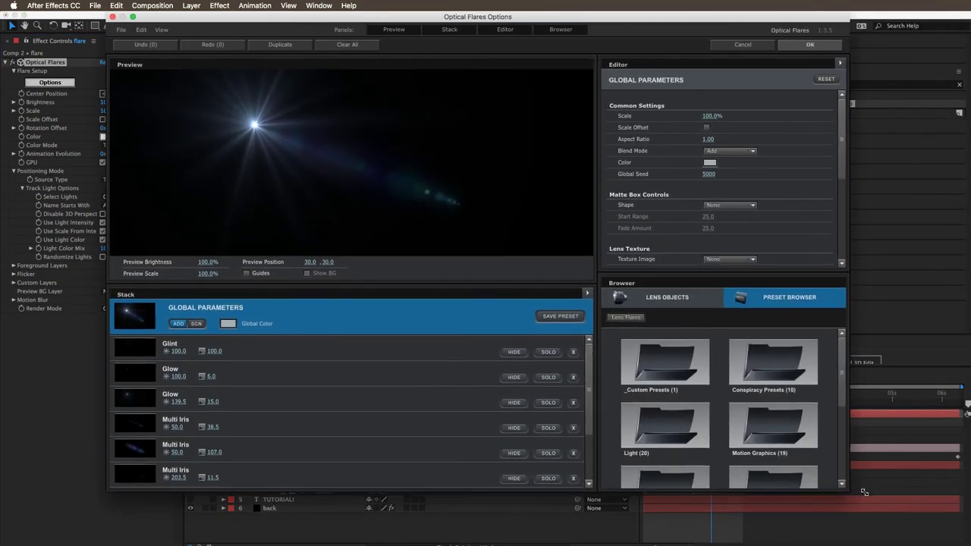
pyautogui.click(670, 370)
pyautogui.click(778, 368)
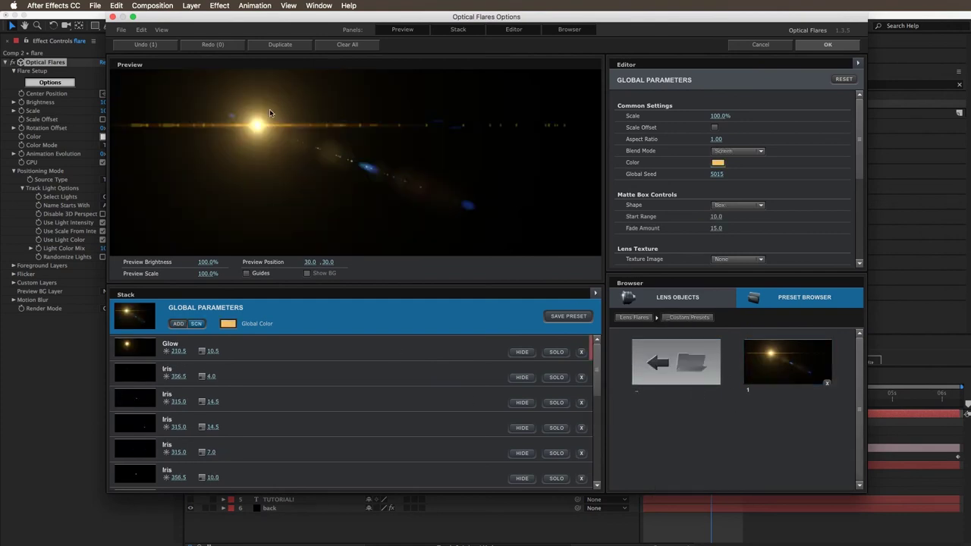
pyautogui.moveTo(277, 127)
pyautogui.mouseDown()
pyautogui.moveTo(514, 205)
pyautogui.moveTo(296, 152)
pyautogui.moveTo(312, 144)
pyautogui.moveTo(295, 120)
pyautogui.mouseUp()
pyautogui.scroll(-2, 361, 387)
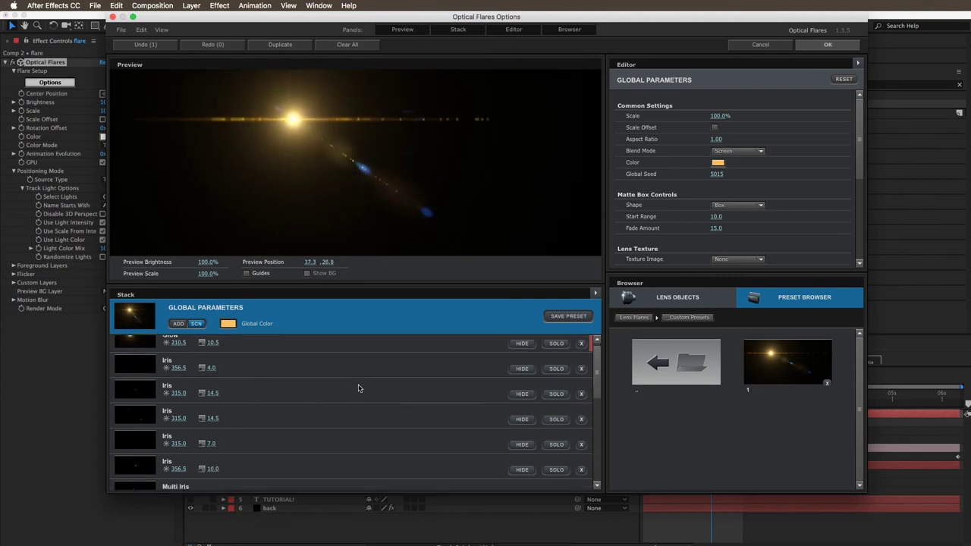
pyautogui.moveTo(293, 119); pyautogui.dragTo(261, 148)
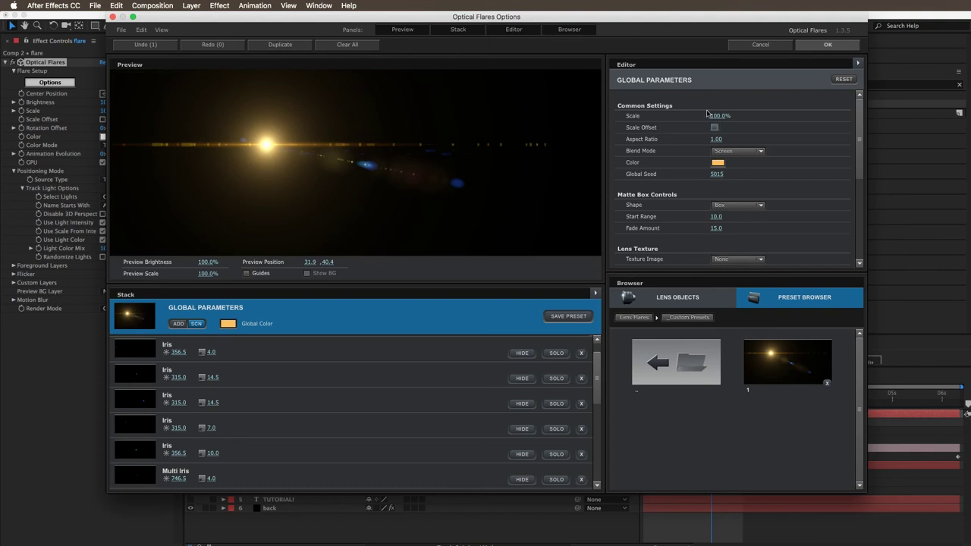
# Load the blue Gratest preset from the Pro_Presets 1 folder, apply it, and check the flare at 0:00:01:18.
pyautogui.click(634, 317)
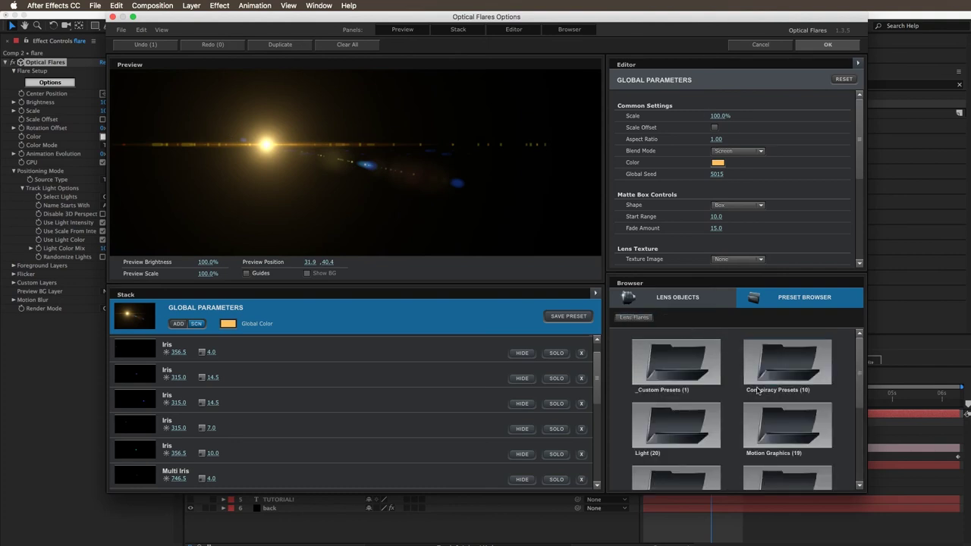
pyautogui.scroll(-2, 757, 390)
pyautogui.scroll(-6, 330, 410)
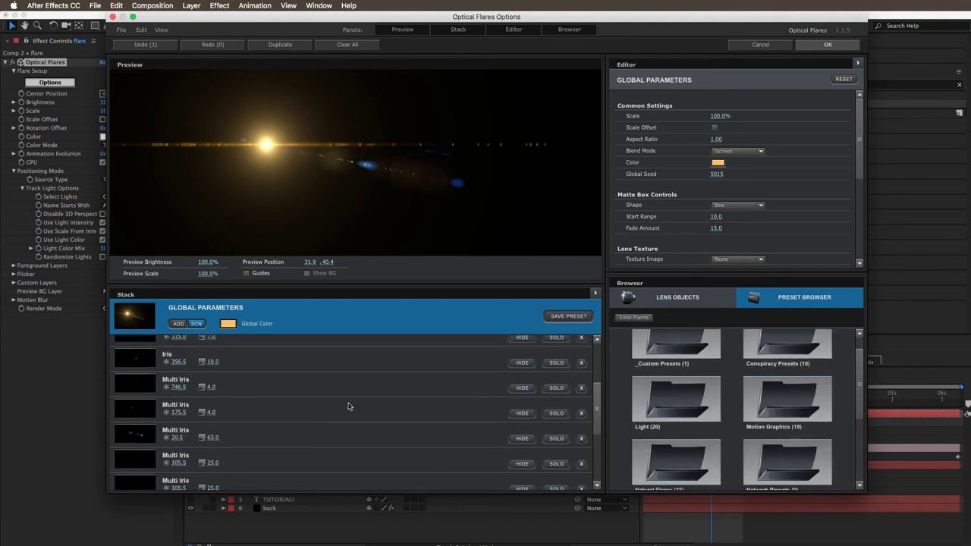
pyautogui.scroll(-3, 727, 450)
pyautogui.doubleClick(676, 389)
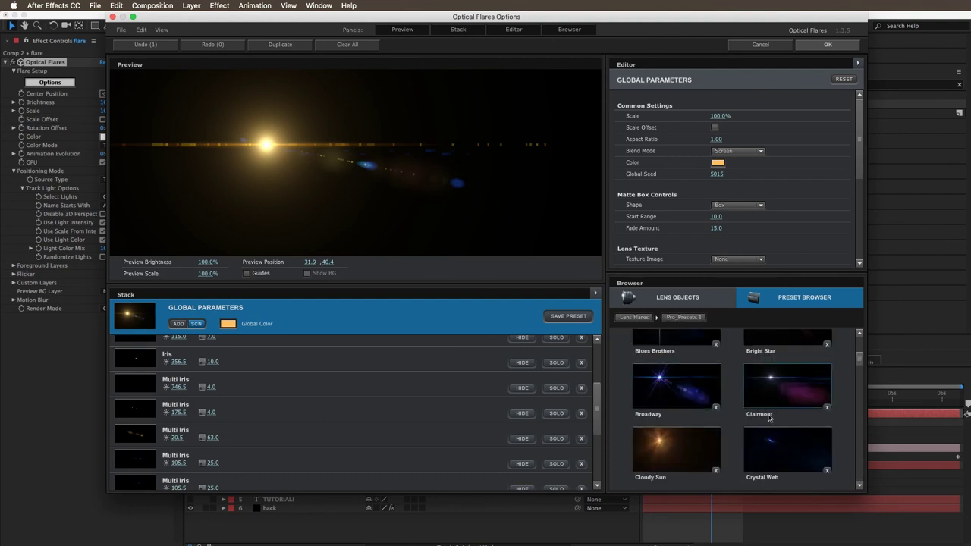
pyautogui.scroll(-2, 766, 414)
pyautogui.scroll(-2, 729, 425)
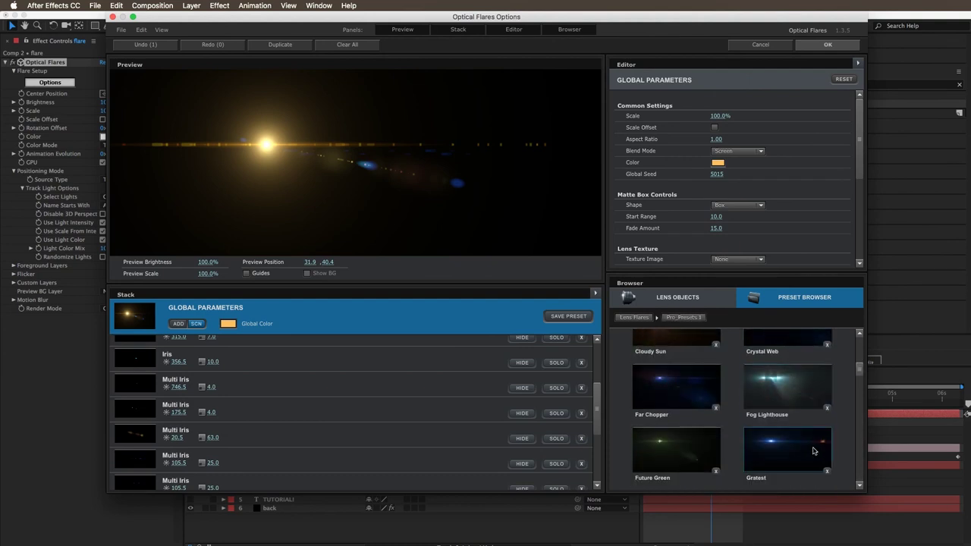
pyautogui.click(679, 439)
pyautogui.moveTo(267, 144); pyautogui.dragTo(480, 164)
pyautogui.click(828, 44)
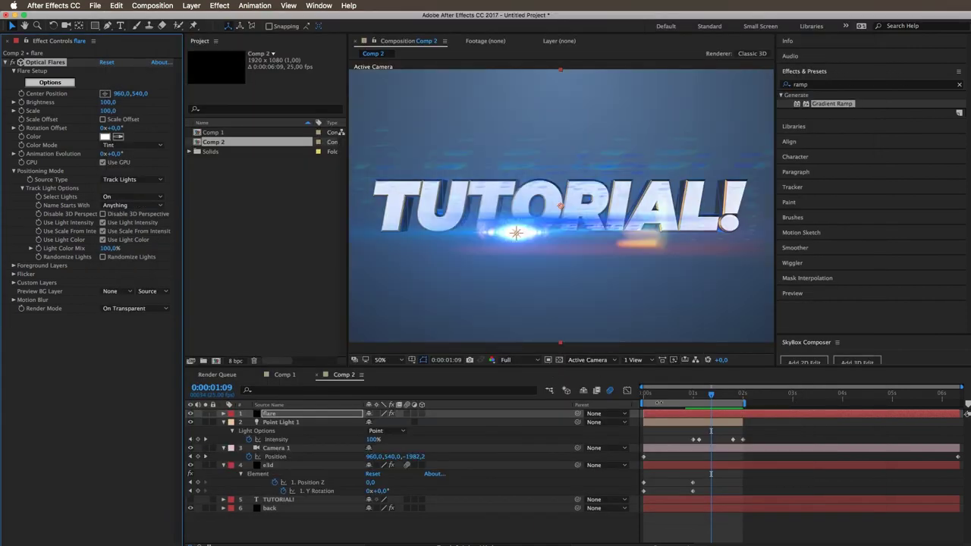
pyautogui.moveTo(713, 403)
pyautogui.mouseDown()
pyautogui.moveTo(659, 407)
pyautogui.moveTo(730, 409)
pyautogui.mouseUp()
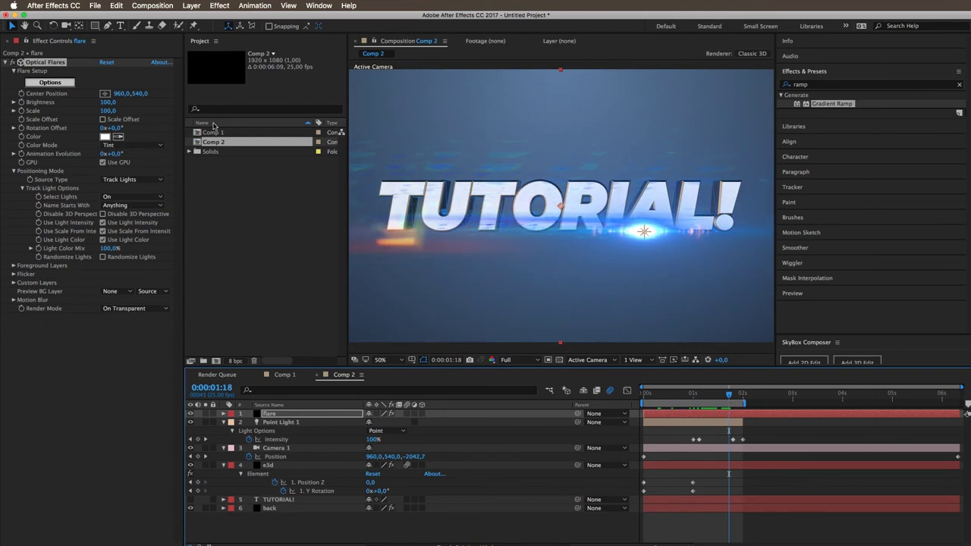
# Load preset 1 from the _Custom Presets folder in the Optical Flares options and change its Global Color to teal.
pyautogui.click(64, 83)
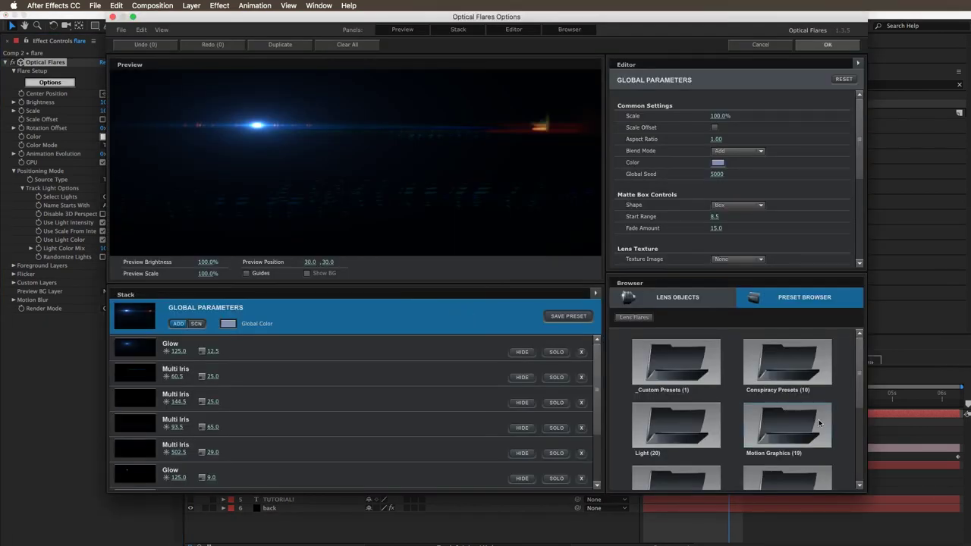
pyautogui.doubleClick(676, 362)
pyautogui.click(788, 362)
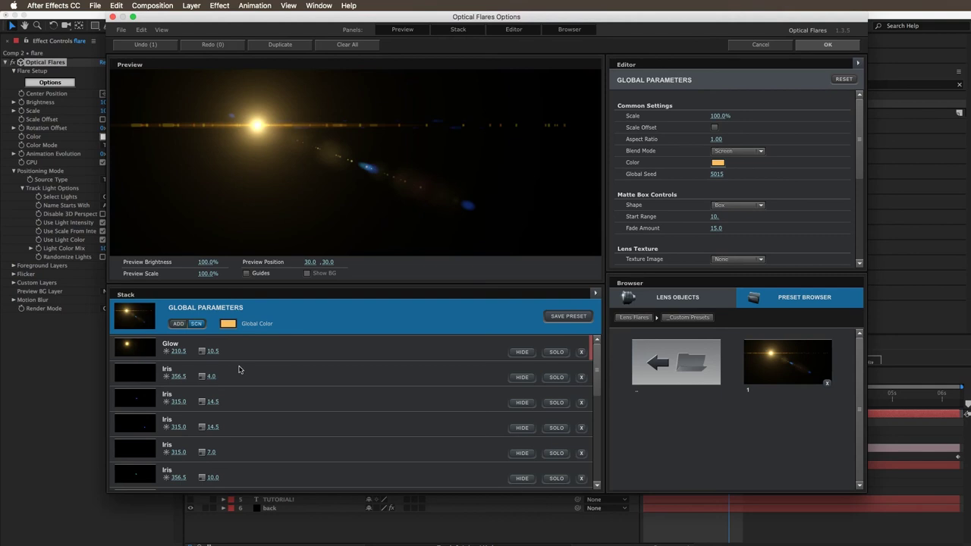
pyautogui.click(228, 324)
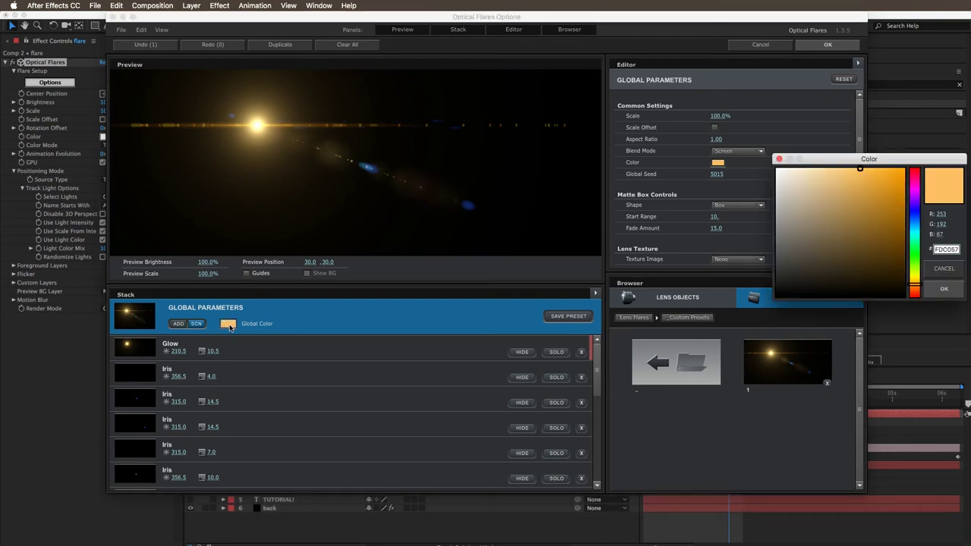
pyautogui.moveTo(869, 170); pyautogui.dragTo(891, 203)
pyautogui.moveTo(915, 281); pyautogui.dragTo(890, 216)
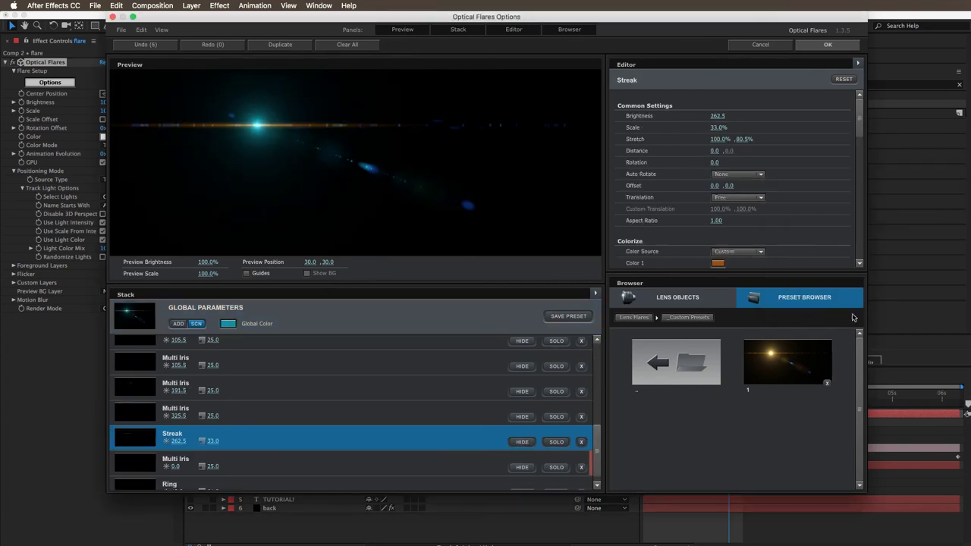
# Set the Streak object's Color 1 to teal 008899 and apply the flare options.
pyautogui.click(718, 264)
pyautogui.click(912, 240)
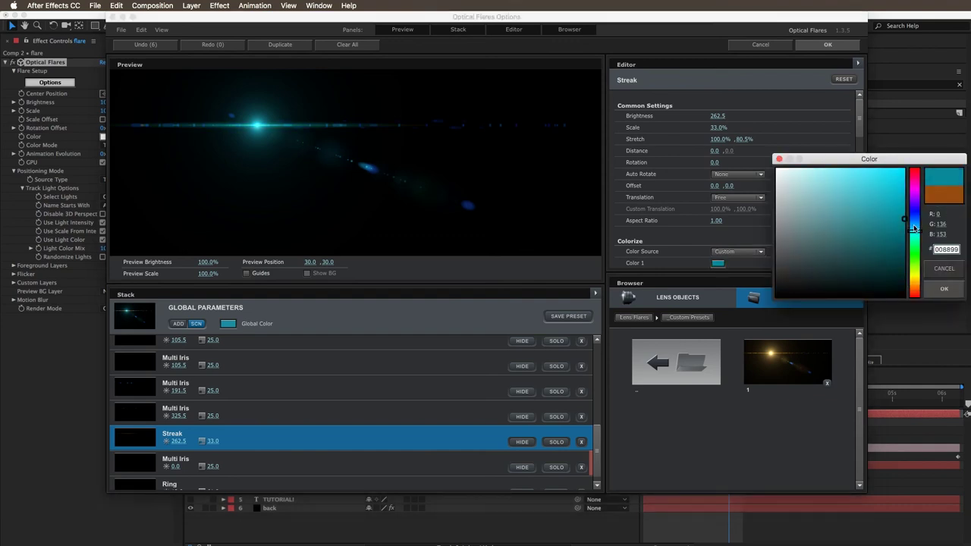
pyautogui.click(934, 298)
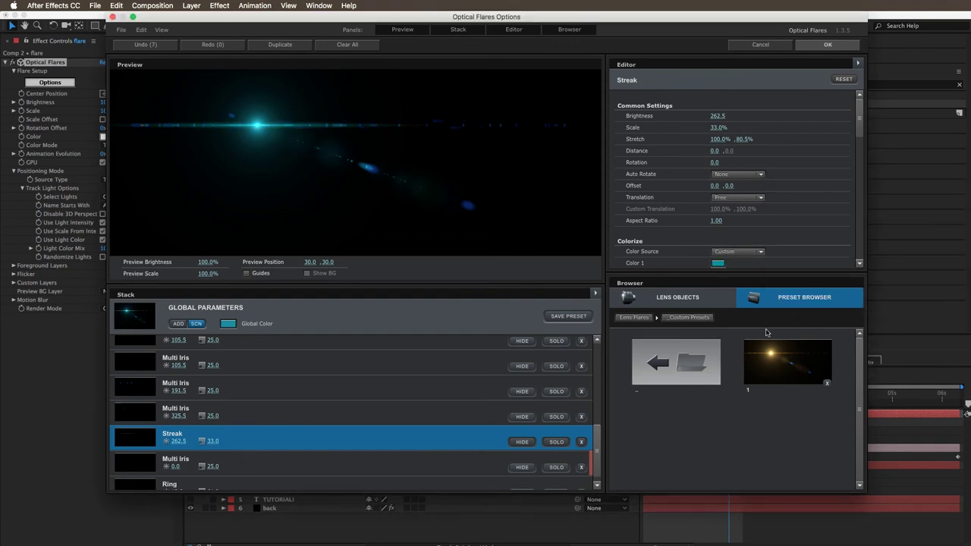
pyautogui.click(824, 46)
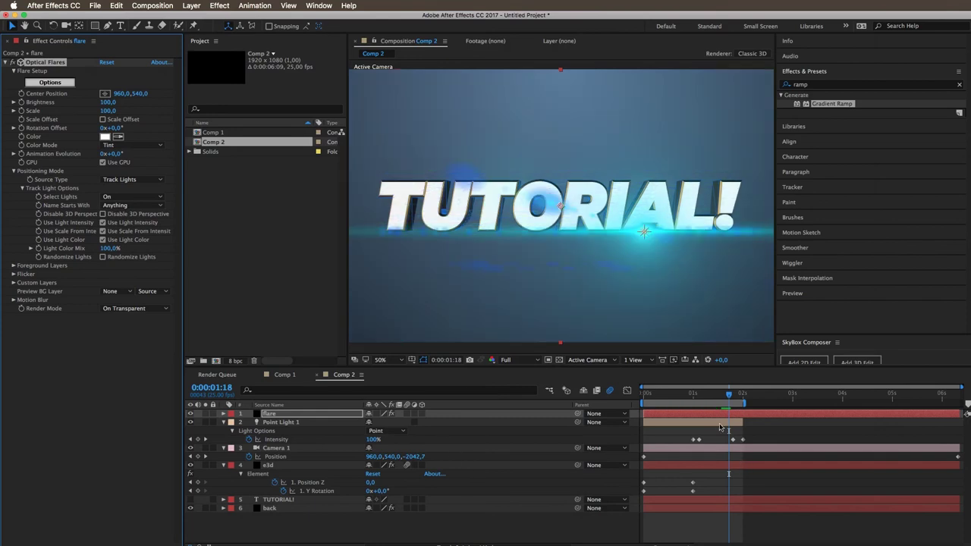
# Set the flare layer's blending mode to Screen and preview the animation.
pyautogui.moveTo(730, 394); pyautogui.dragTo(709, 395)
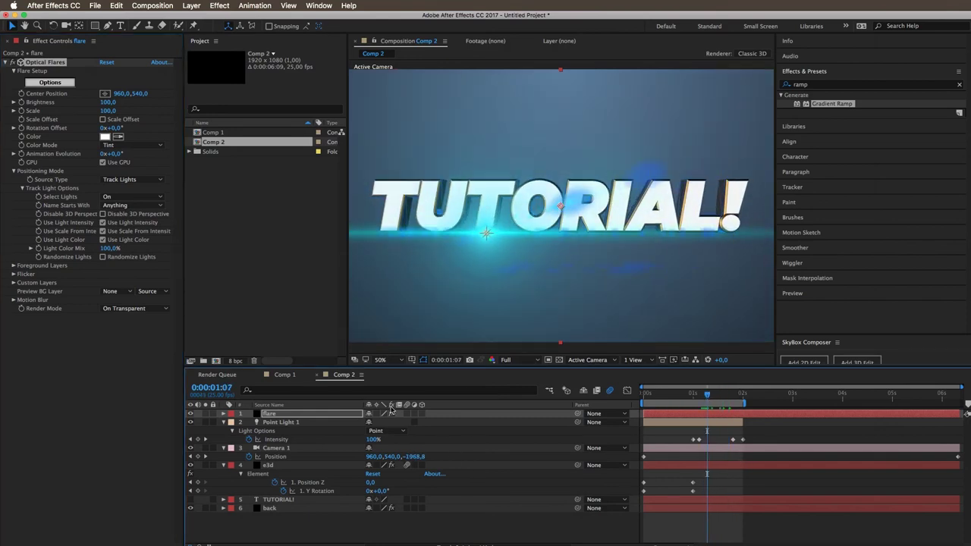
pyautogui.press('F4')
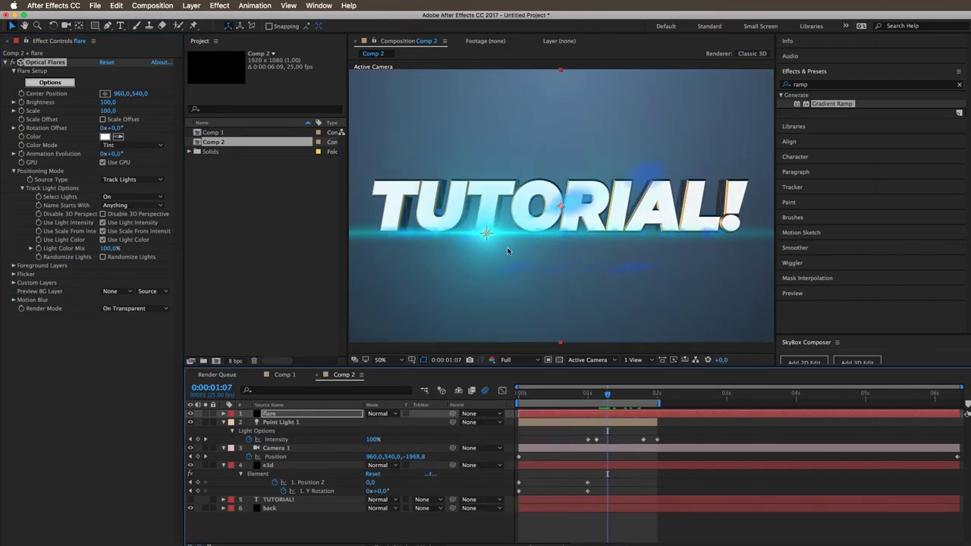
pyautogui.moveTo(609, 395); pyautogui.dragTo(625, 398)
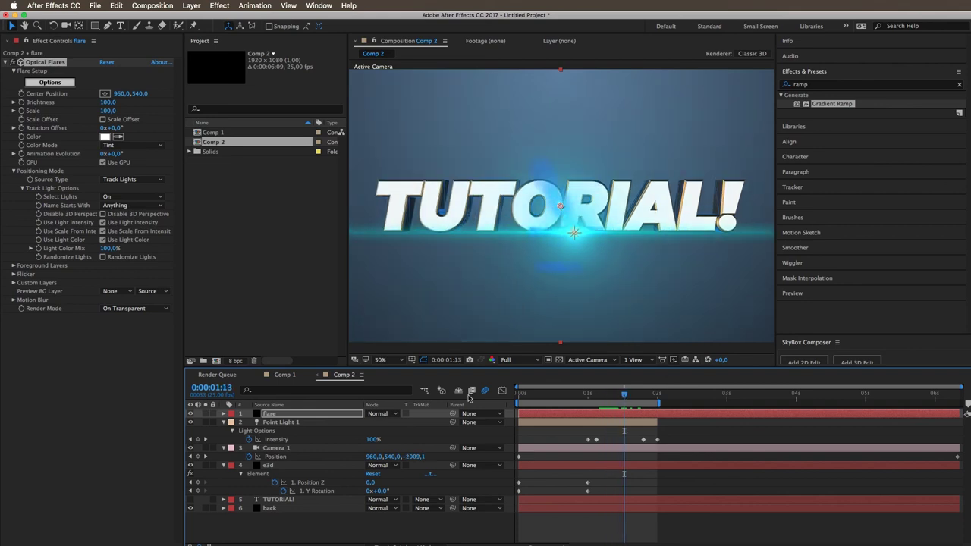
pyautogui.click(384, 413)
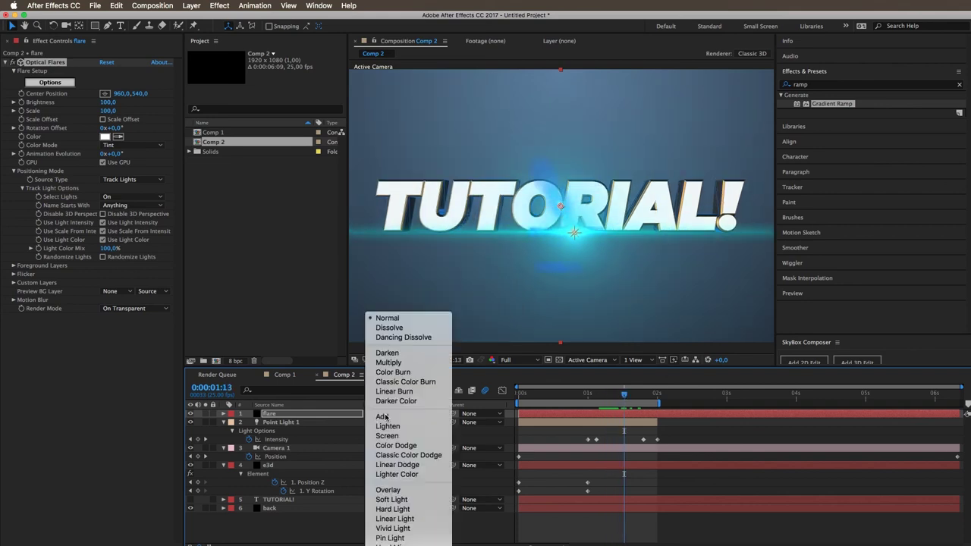
pyautogui.click(434, 437)
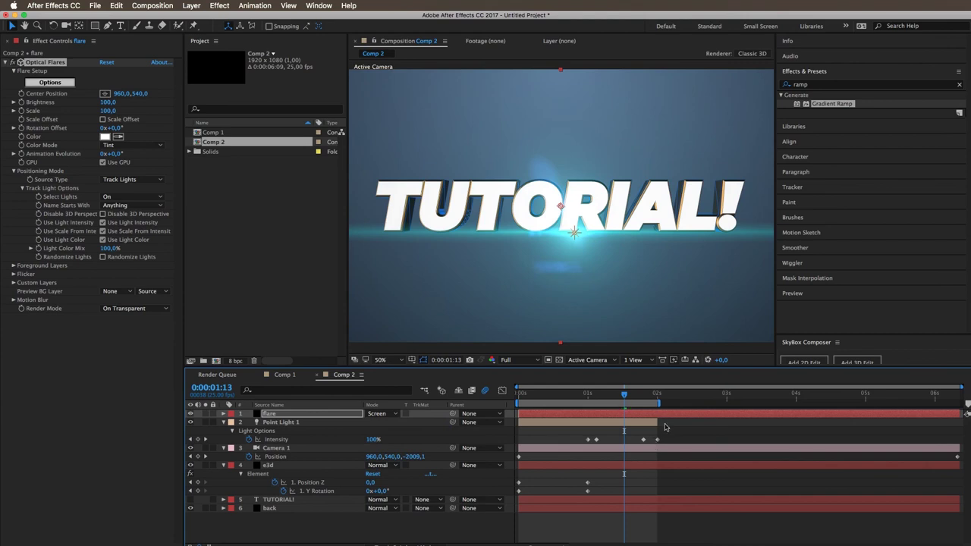
pyautogui.press('space')
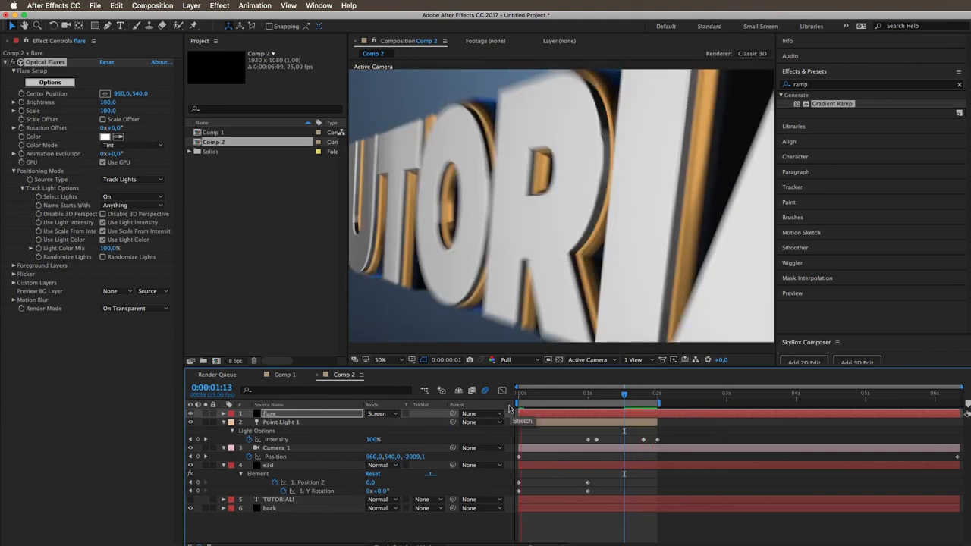